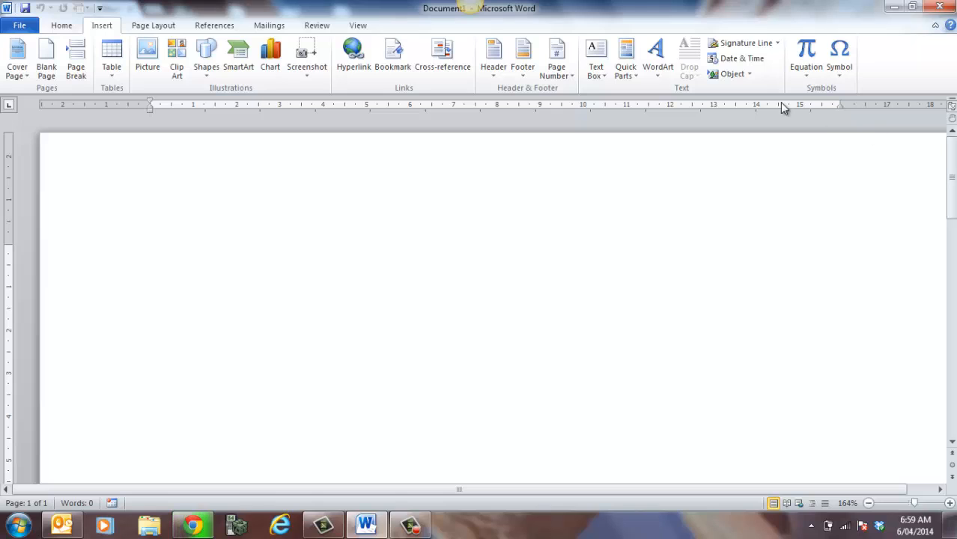
Step: Insert a new Microsoft Equation 3.0 object into the blank document
left_click(740, 75)
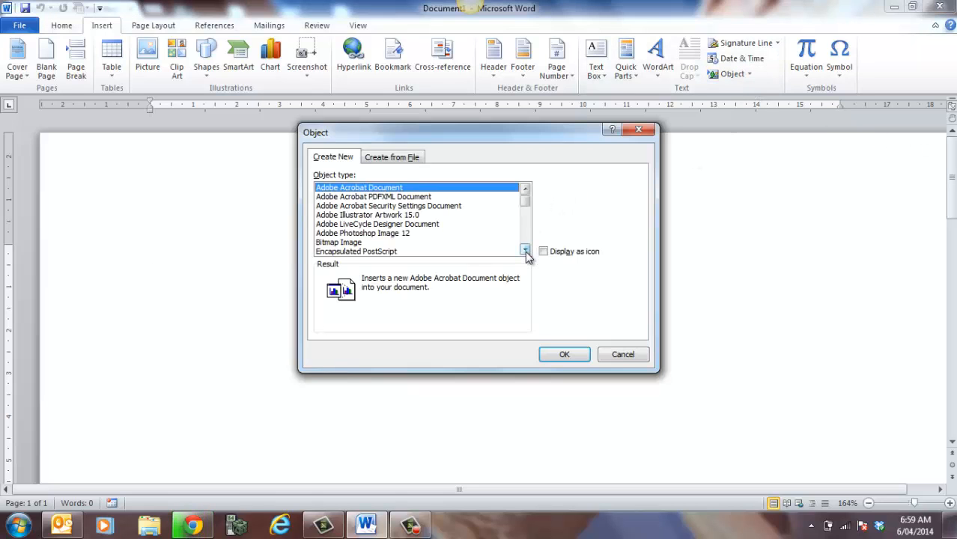
left_click(525, 251)
left_click(524, 250)
left_click(525, 250)
left_click(347, 244)
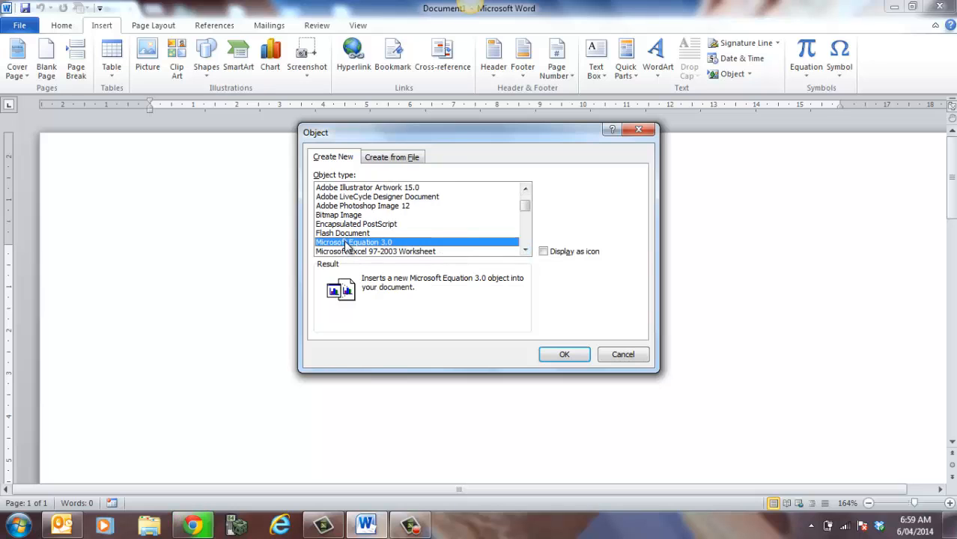
double_click(346, 244)
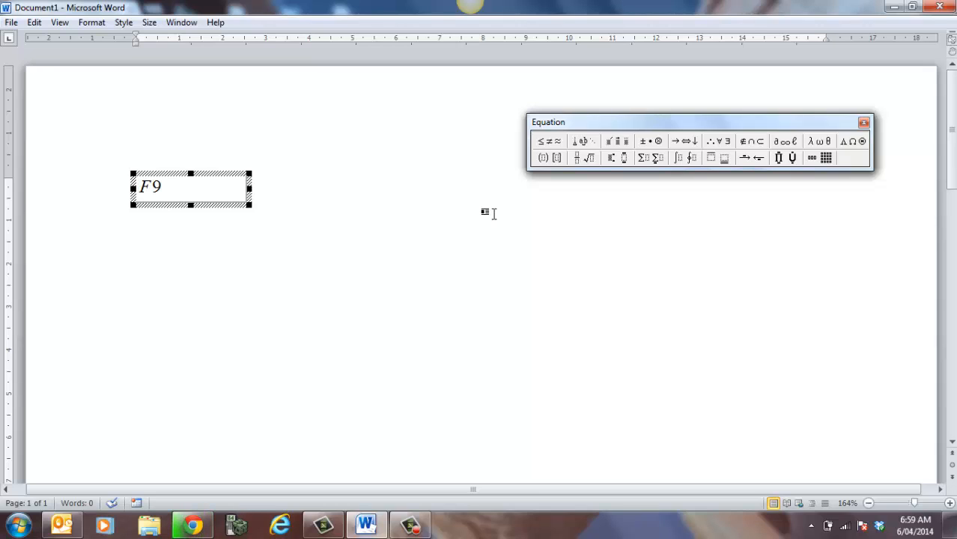
Step: Enter F(x) = as the start of the equation
type("X")
type("(")
type("x) =")
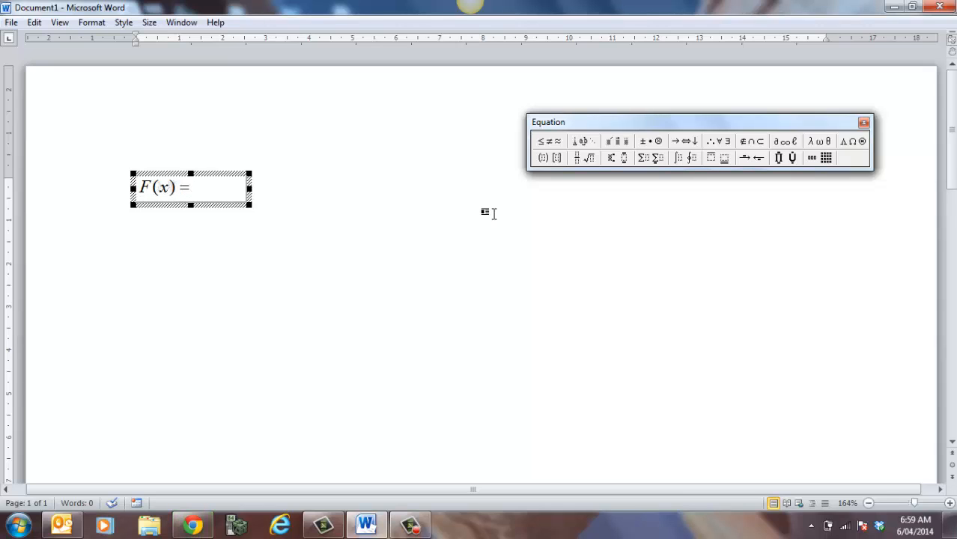
Step: Add a full-size vertical fraction after the equals sign with x squared as its numerator
left_click(579, 158)
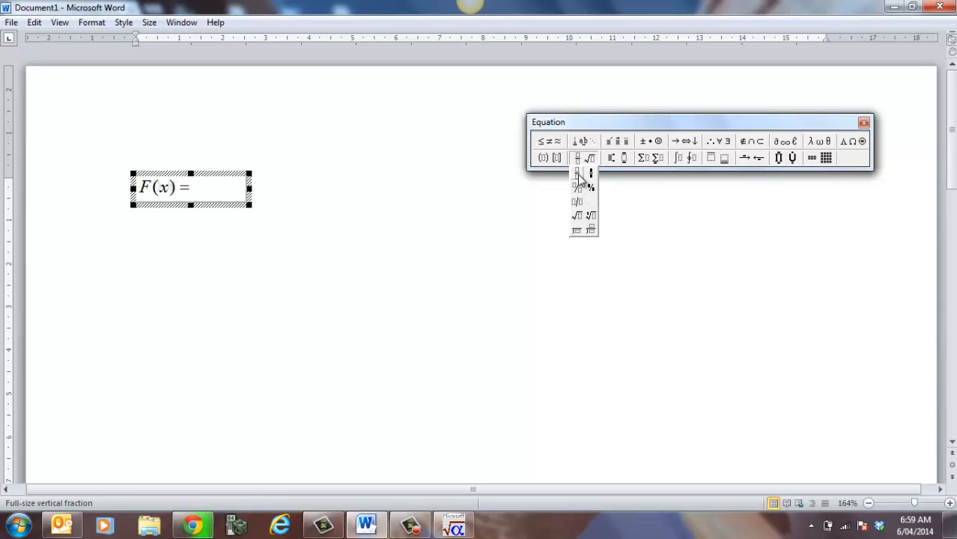
left_click(579, 174)
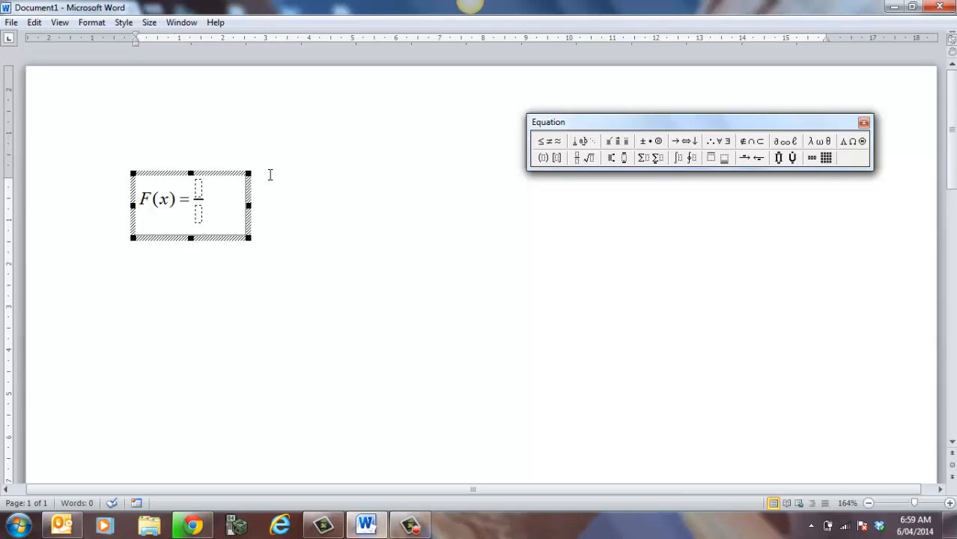
type("x")
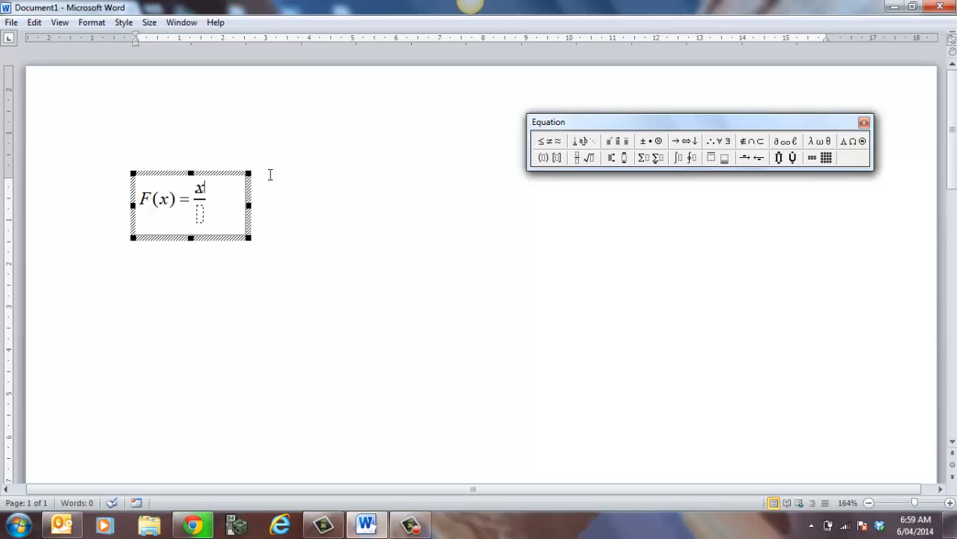
left_click(615, 158)
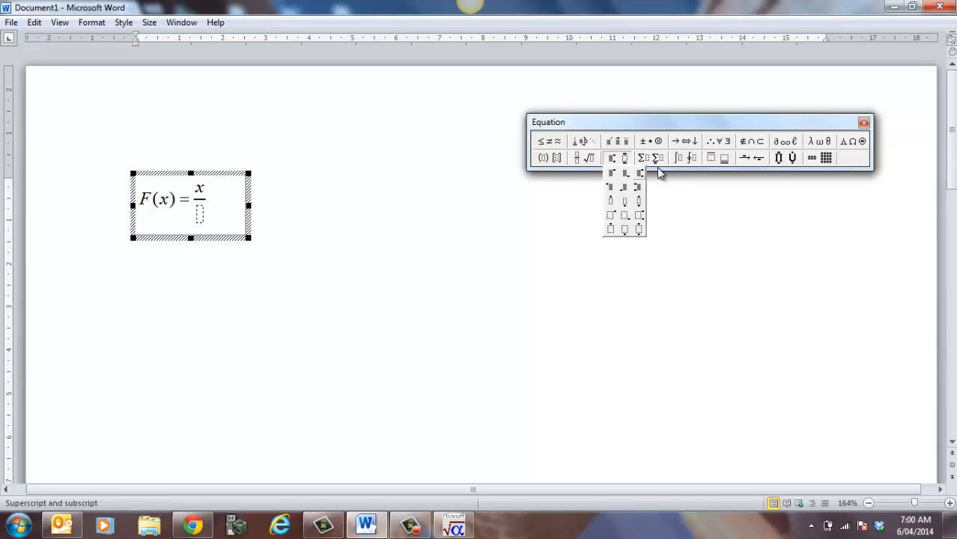
left_click(614, 175)
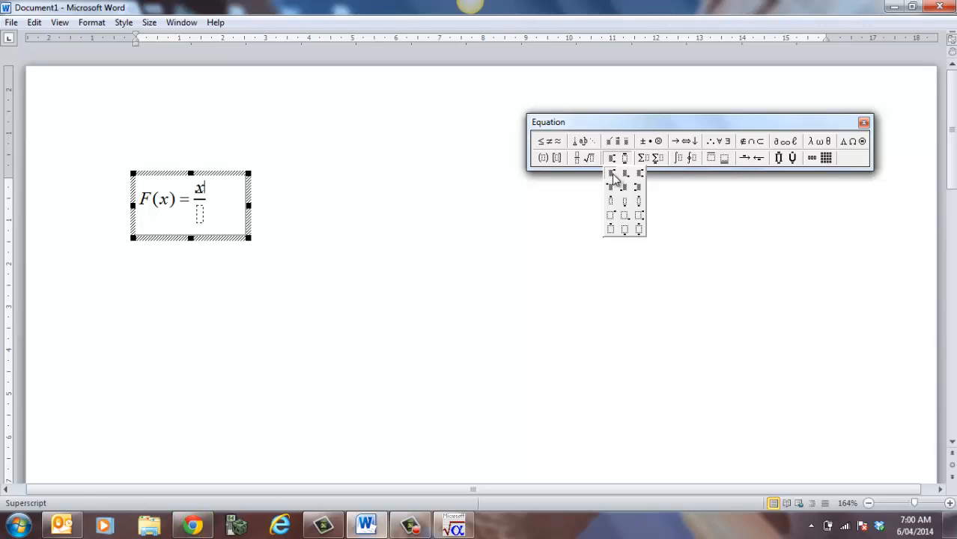
left_click(614, 176)
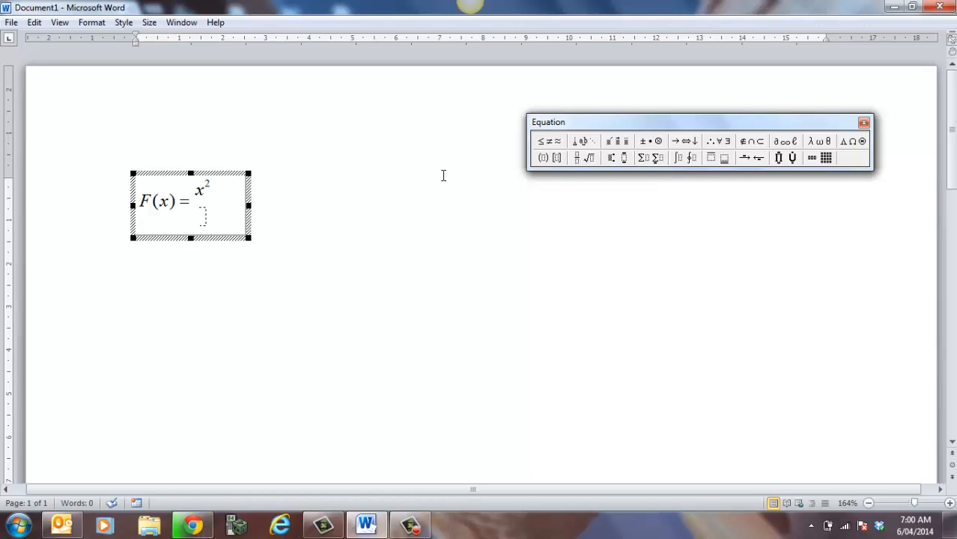
Step: Fill the fraction's denominator with the square root of x + 3 and return to the document
left_click(205, 216)
left_click(586, 160)
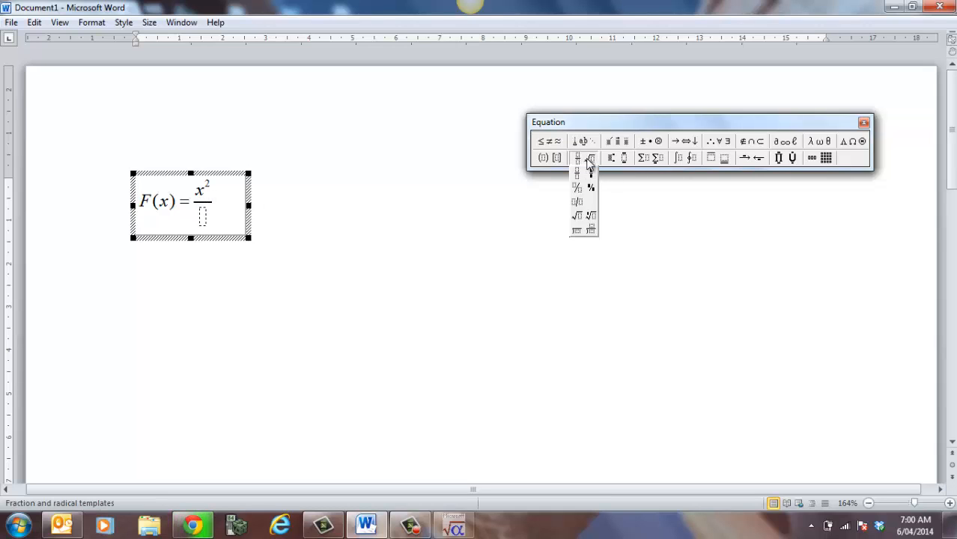
left_click(578, 218)
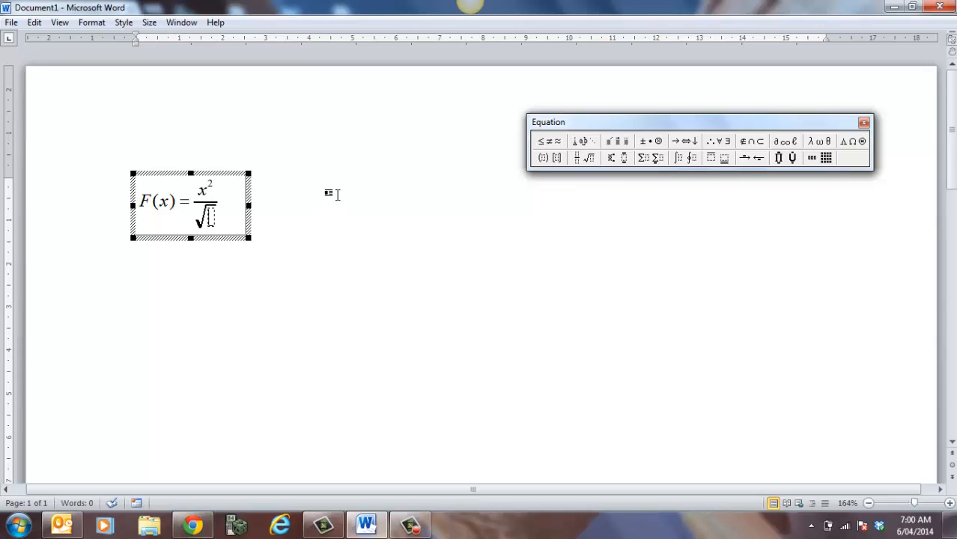
type("x ")
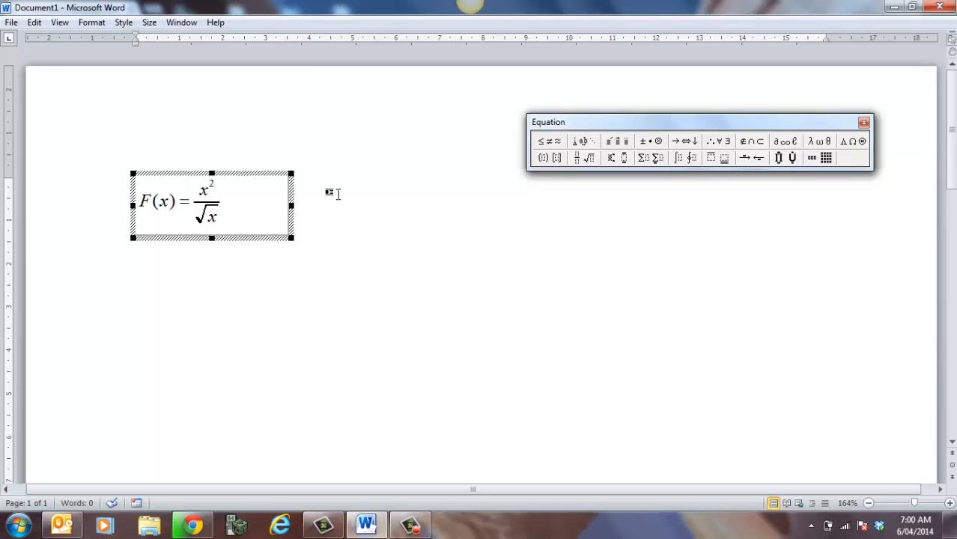
type("+ 3")
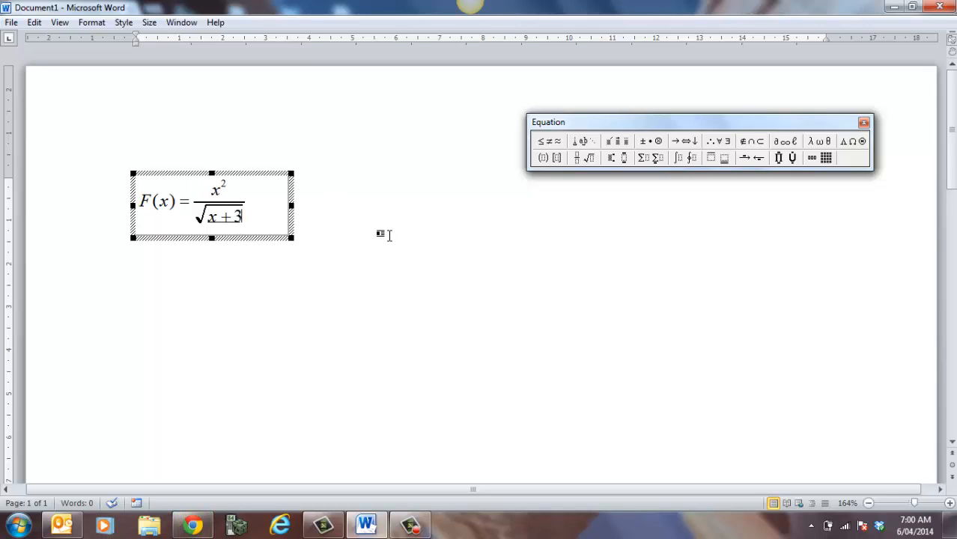
left_click(365, 233)
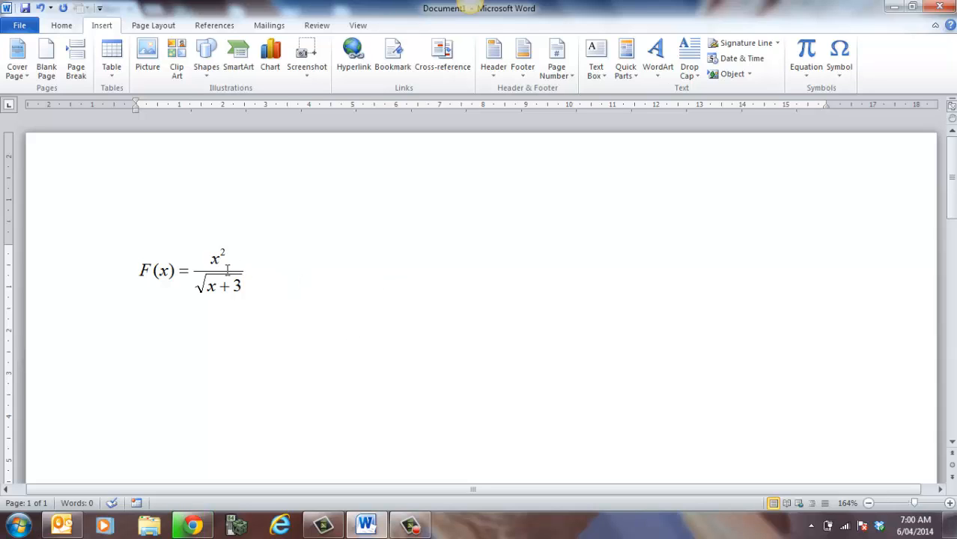
Step: Copy the finished equation and paste it into the document, placing the duplicate on its own line below the original
left_click(949, 503)
left_click(178, 291)
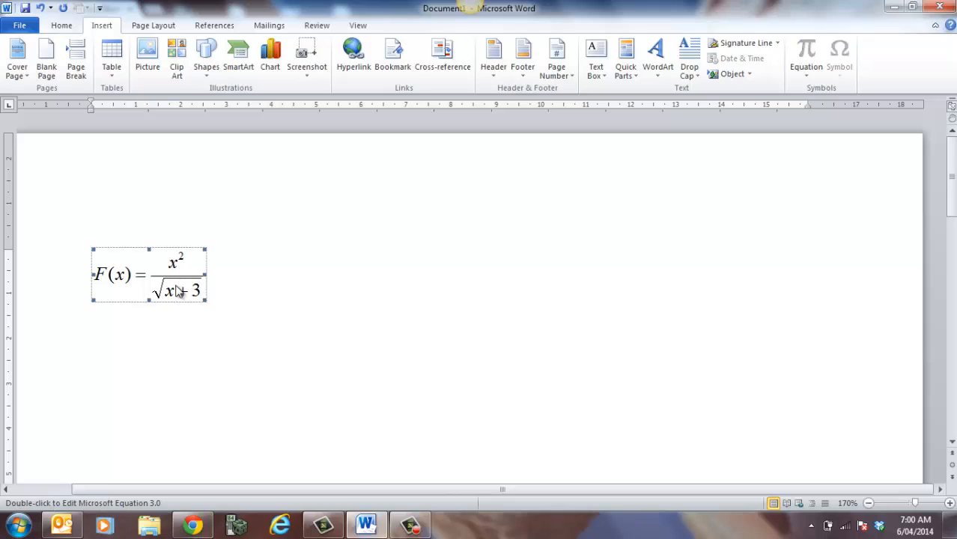
right_click(178, 291)
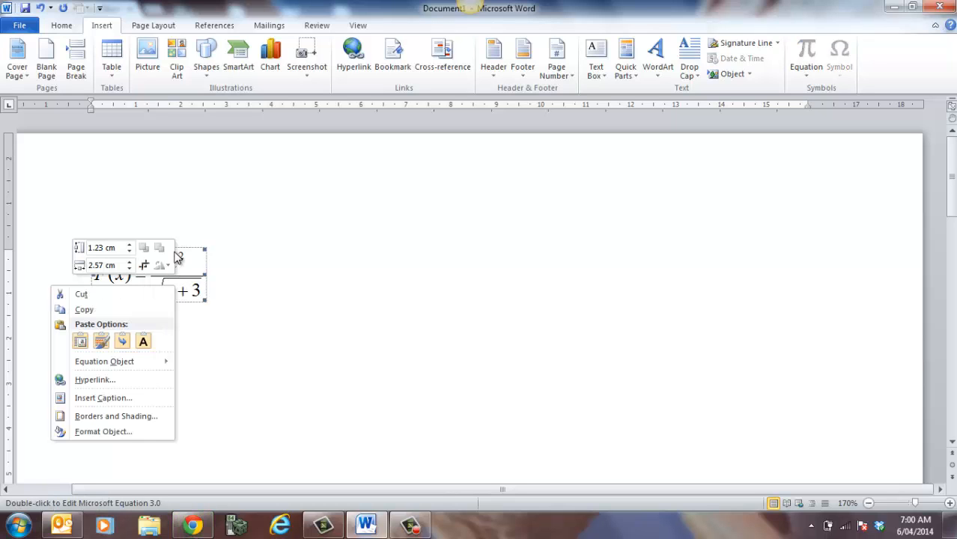
left_click(94, 308)
left_click(343, 338)
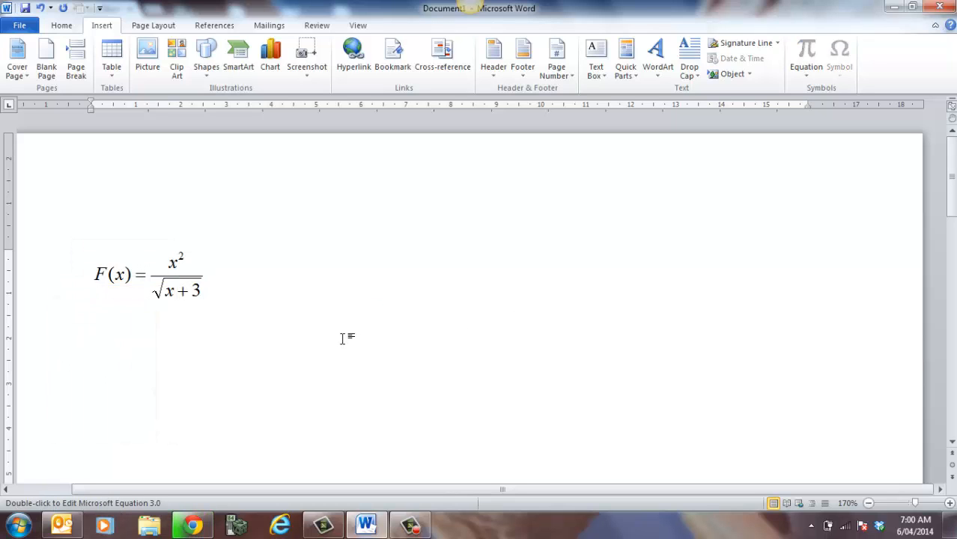
right_click(286, 331)
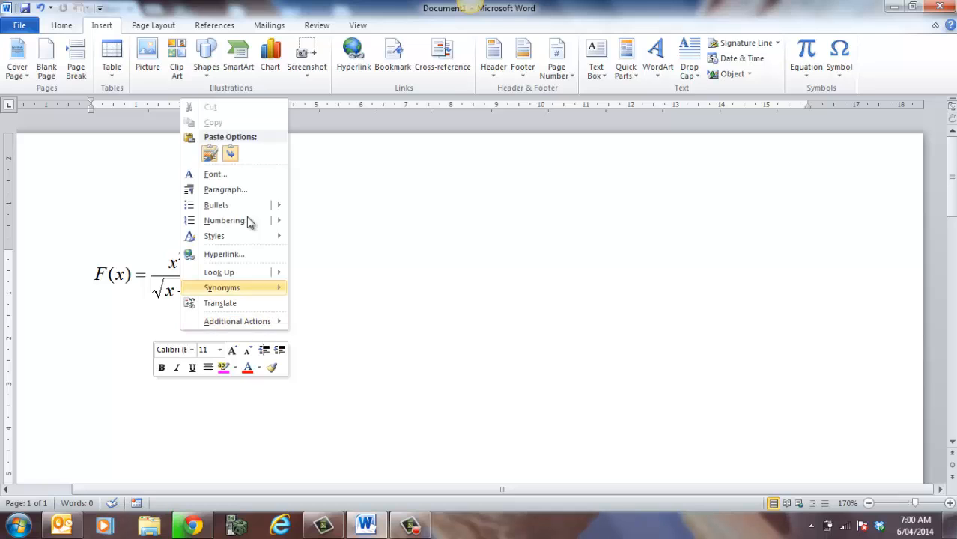
left_click(209, 154)
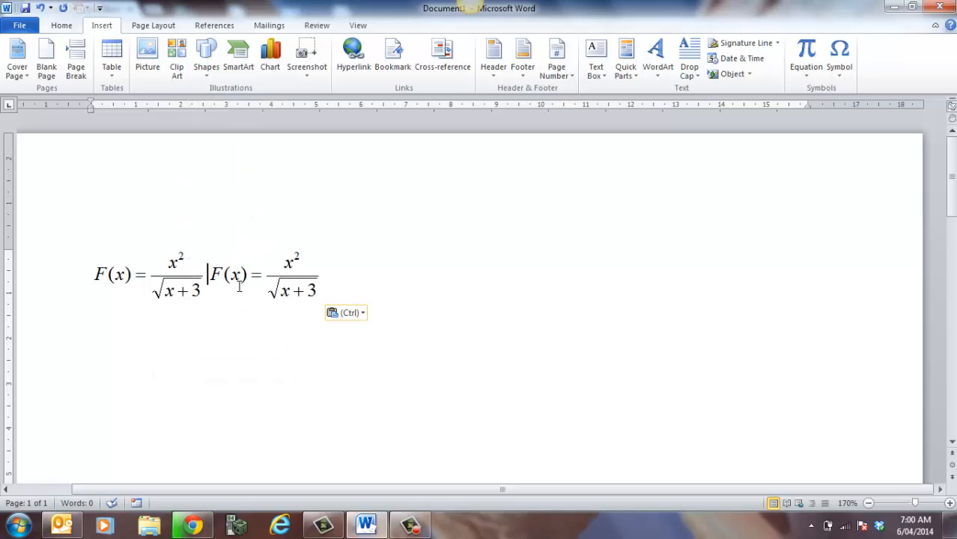
key("Return")
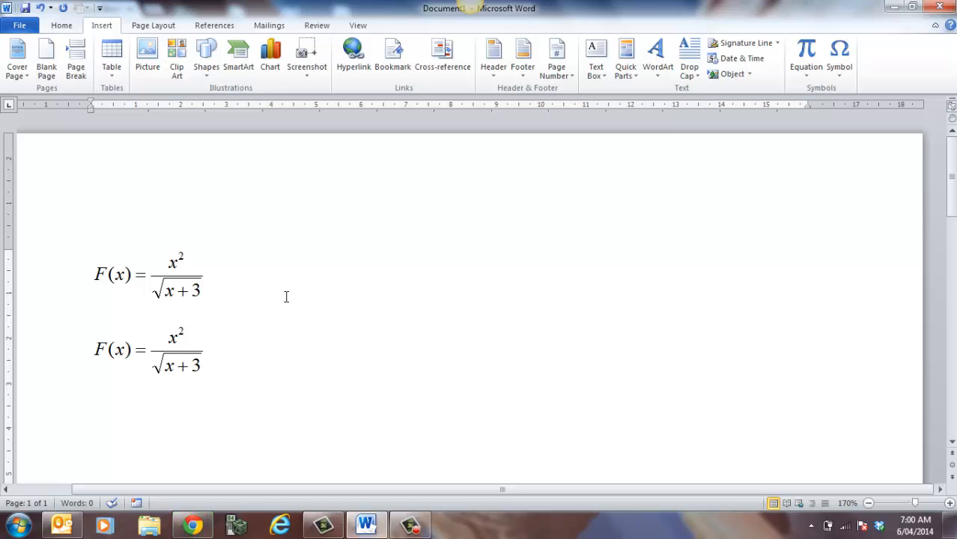
Step: Reopen the lower equation for editing and change its numerator to x⁴ − 3
left_click(179, 342)
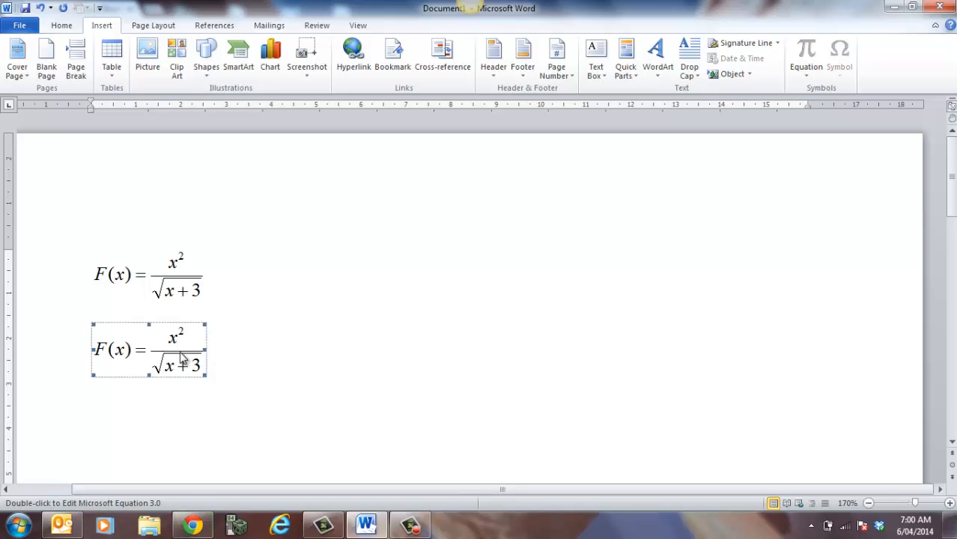
double_click(181, 358)
key("Escape")
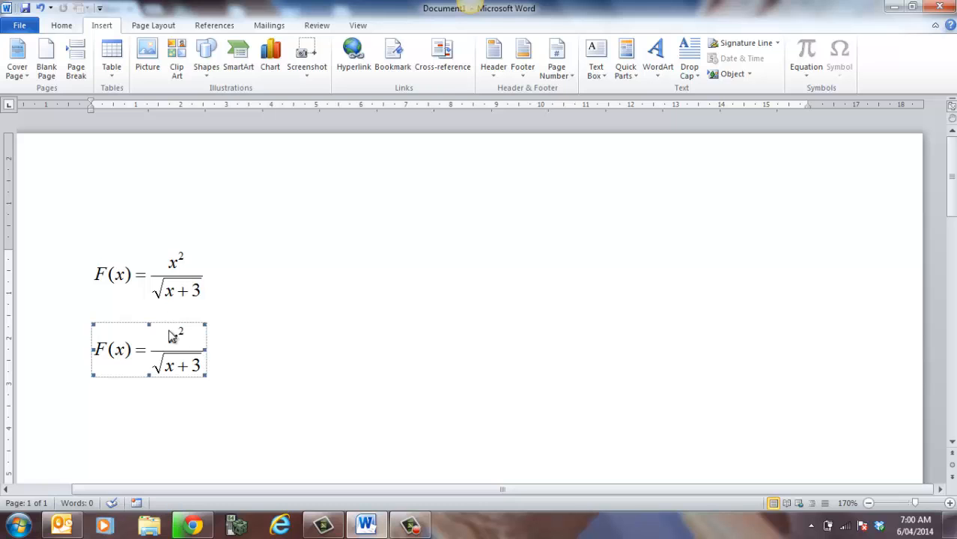
double_click(177, 342)
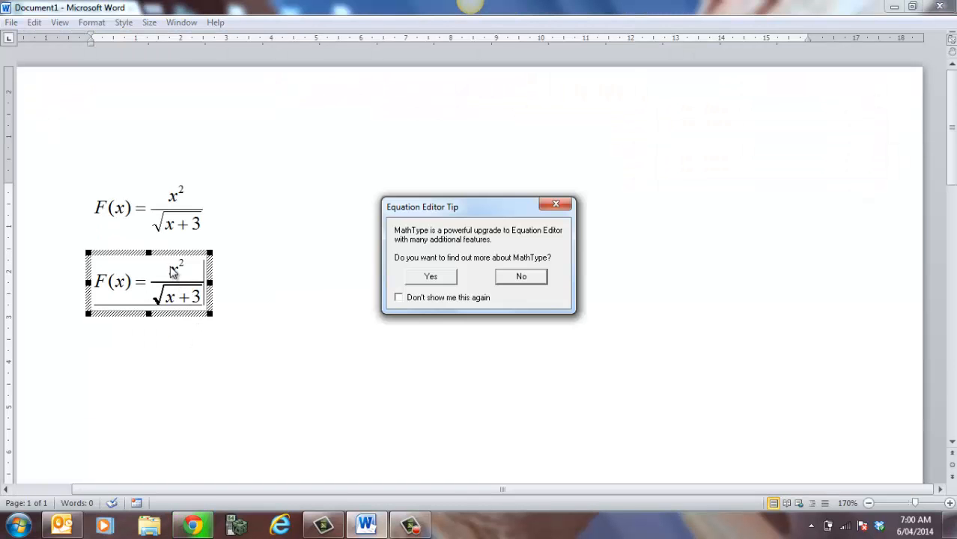
left_click(516, 276)
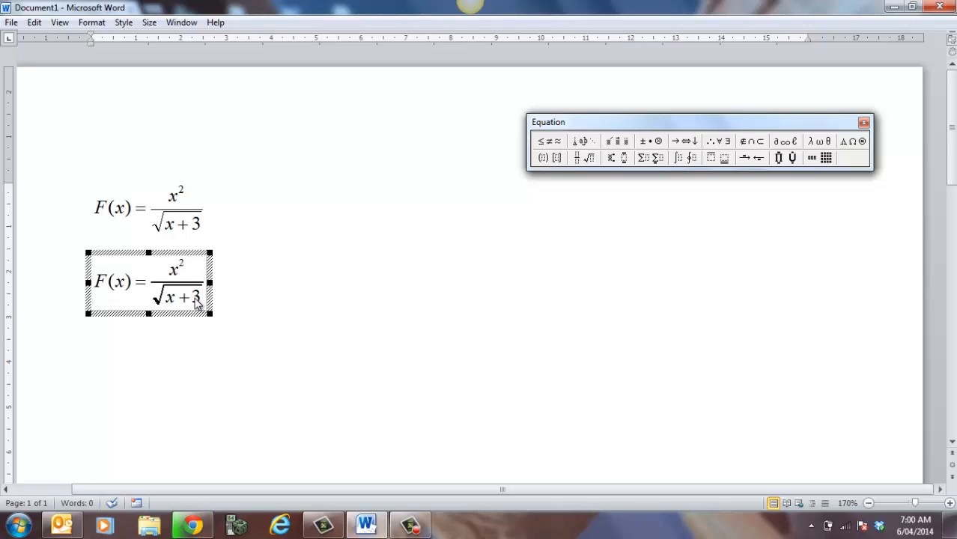
key("BackSpace")
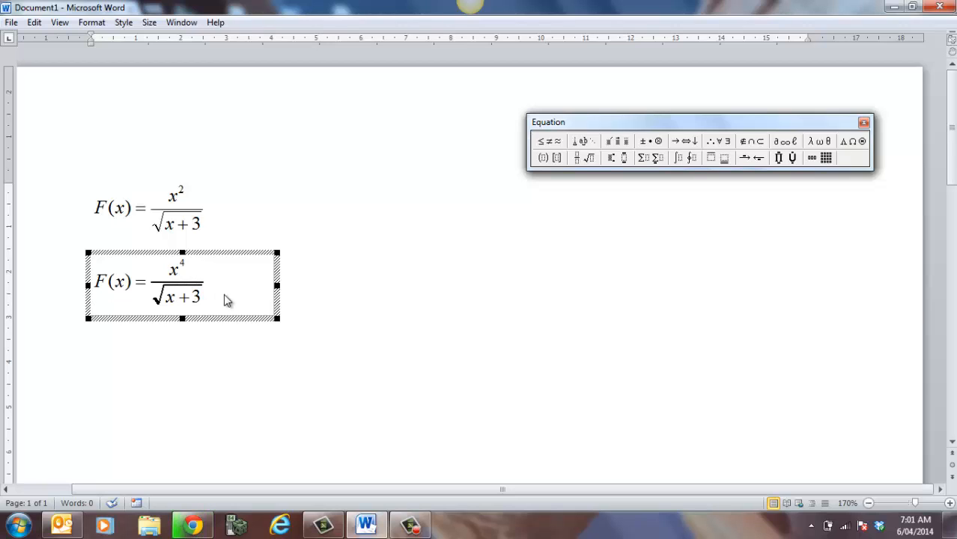
type("-")
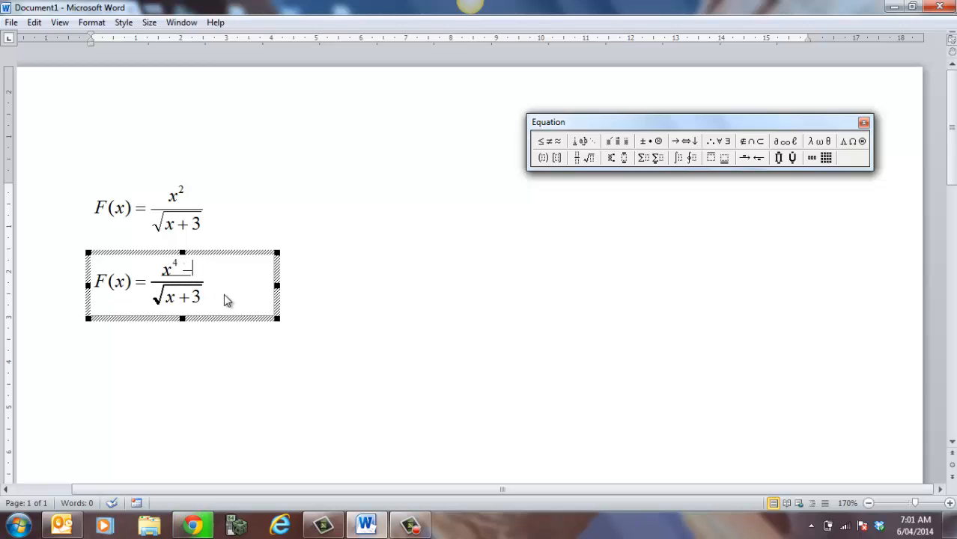
type("3")
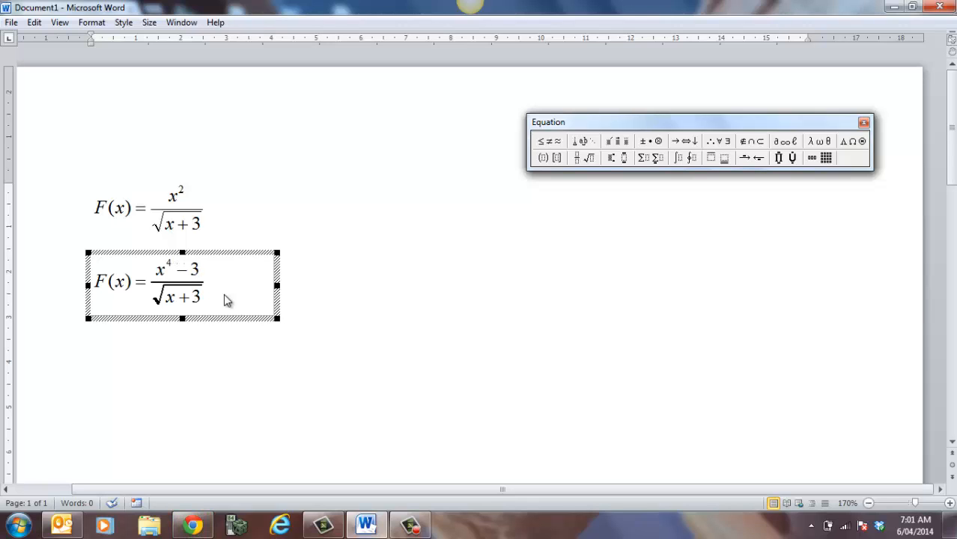
Step: Extend the lower equation's numerator with the fifth root of x⁷, separate it from the 3 with a dot, and return to the document
left_click(589, 158)
left_click(590, 215)
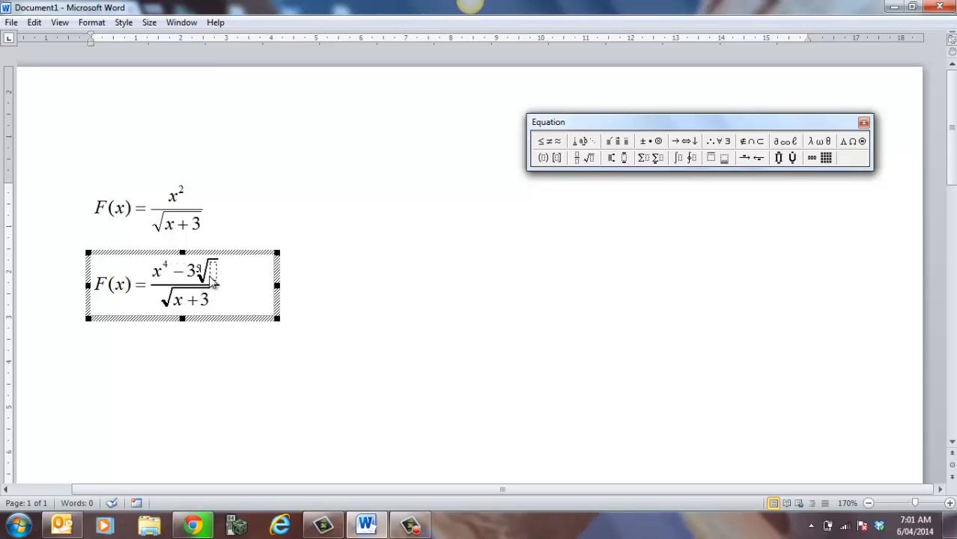
type("5")
key("Tab")
type("x")
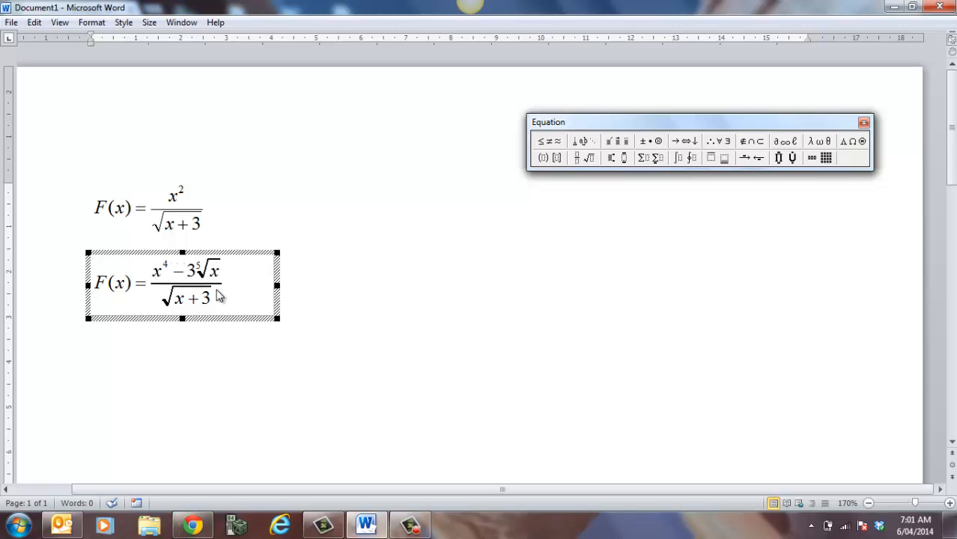
left_click(619, 157)
left_click(611, 175)
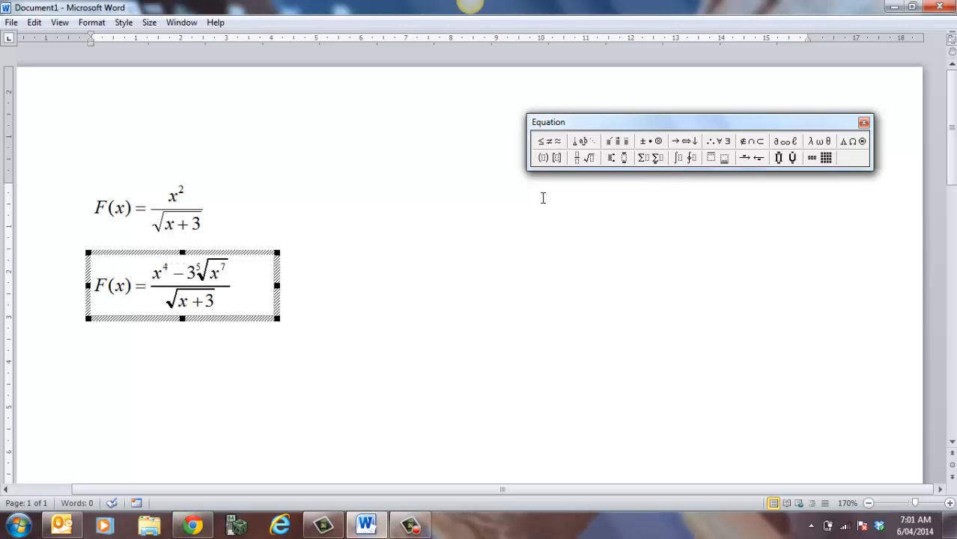
type("7")
left_click(196, 277)
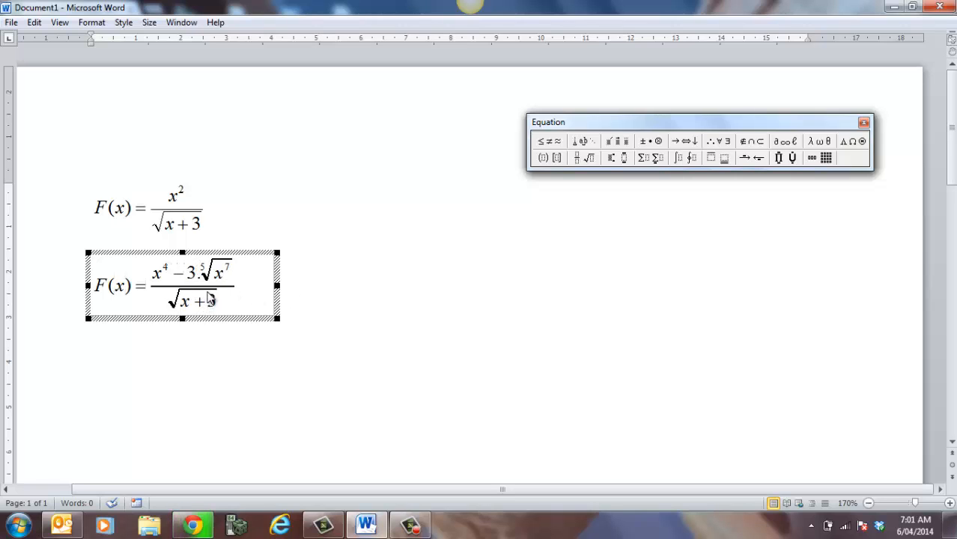
left_click(425, 277)
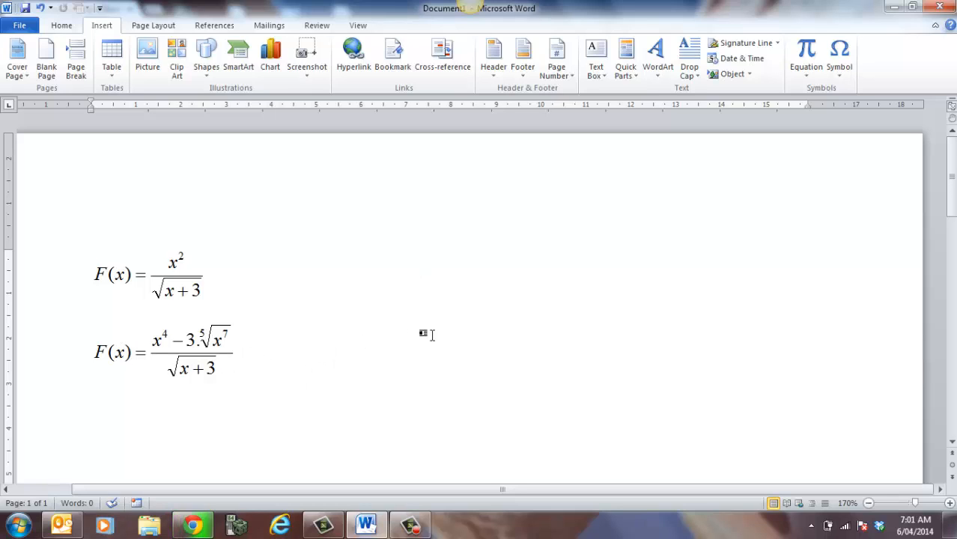
double_click(193, 343)
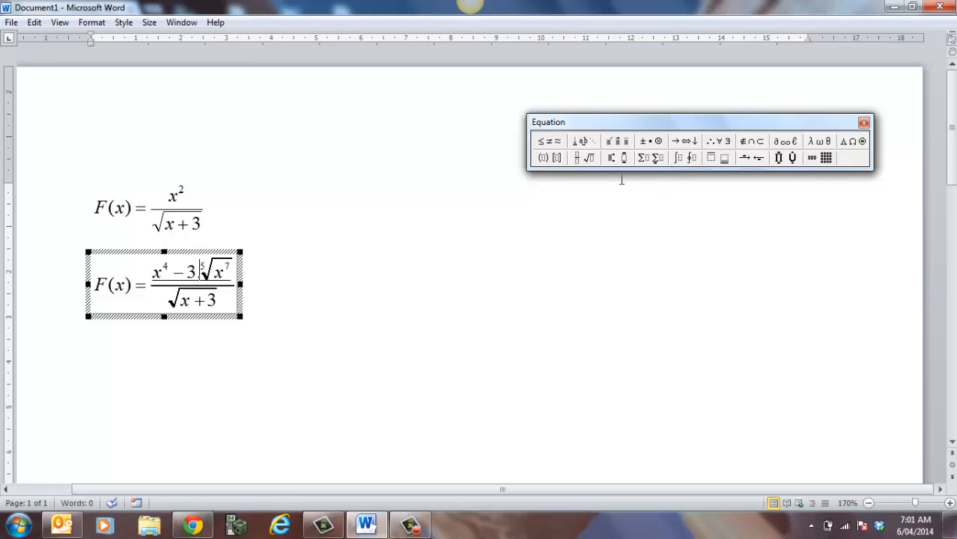
left_click(216, 354)
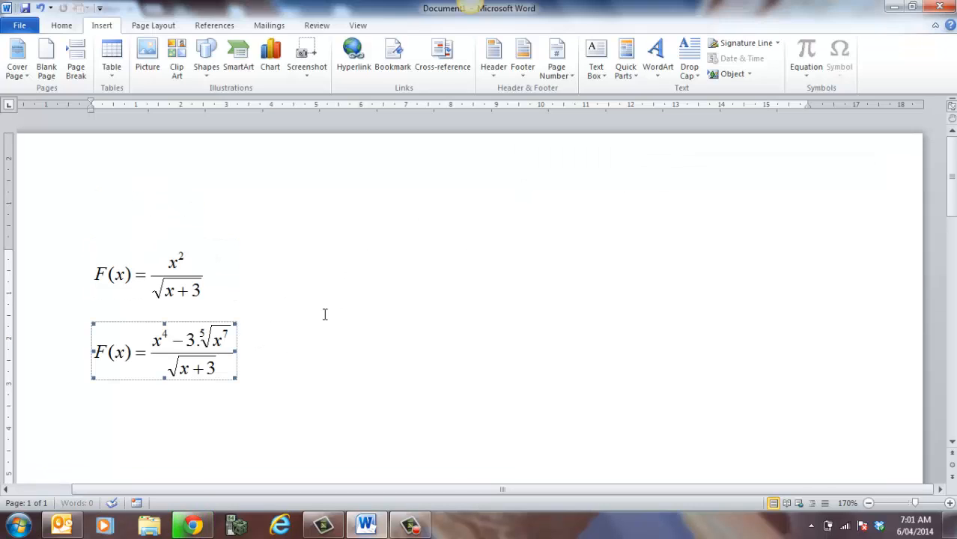
Step: Copy the lower F(x) equation and paste the duplicate beside the first equation on the upper line
right_click(94, 348)
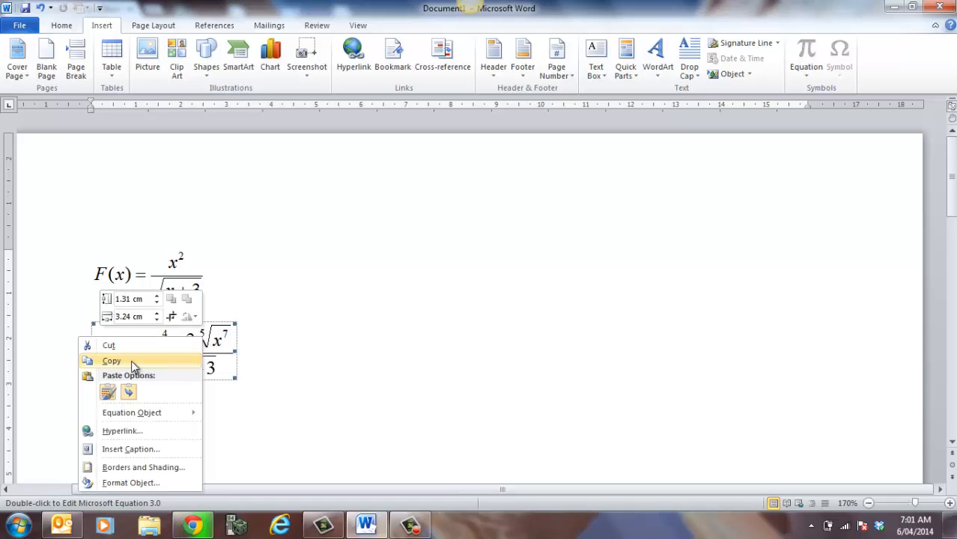
left_click(442, 305)
right_click(341, 318)
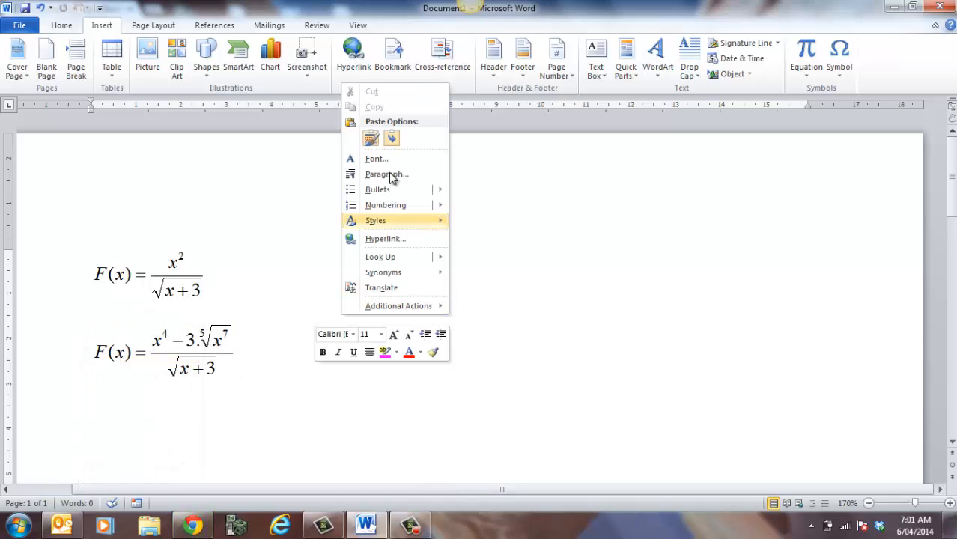
left_click(372, 137)
Step: Reopen the pasted equation, add a single prime to its F so it reads F′(x), and return to the document
double_click(315, 292)
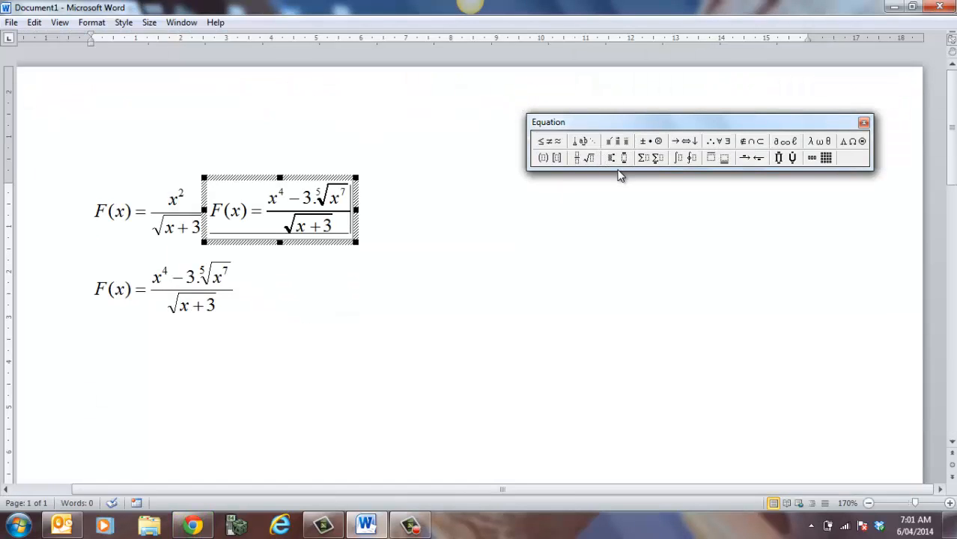
left_click(681, 160)
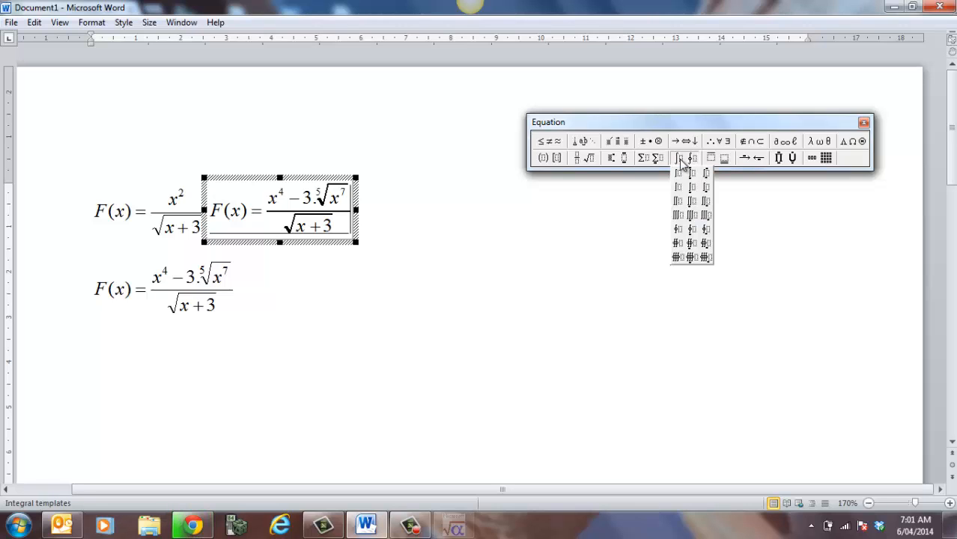
mouse_move(618, 142)
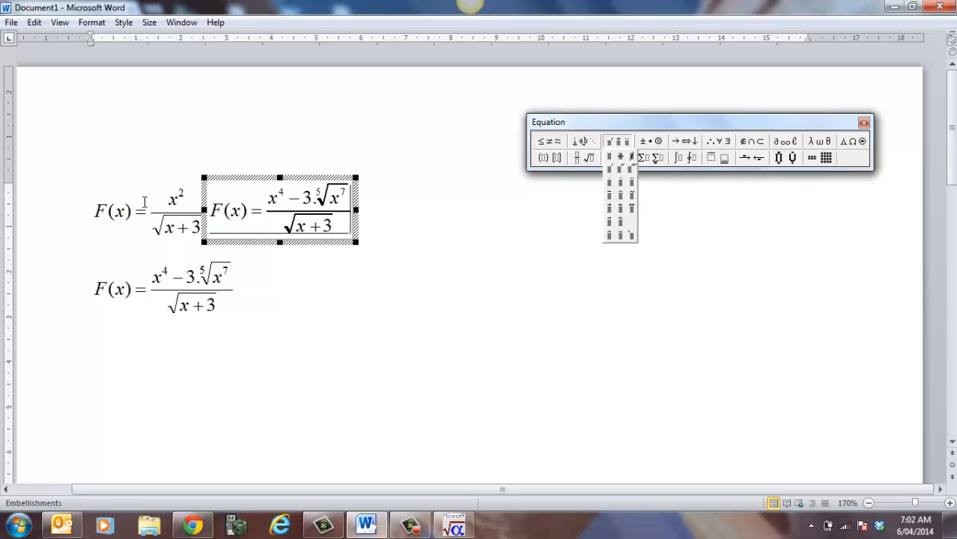
left_click(219, 213)
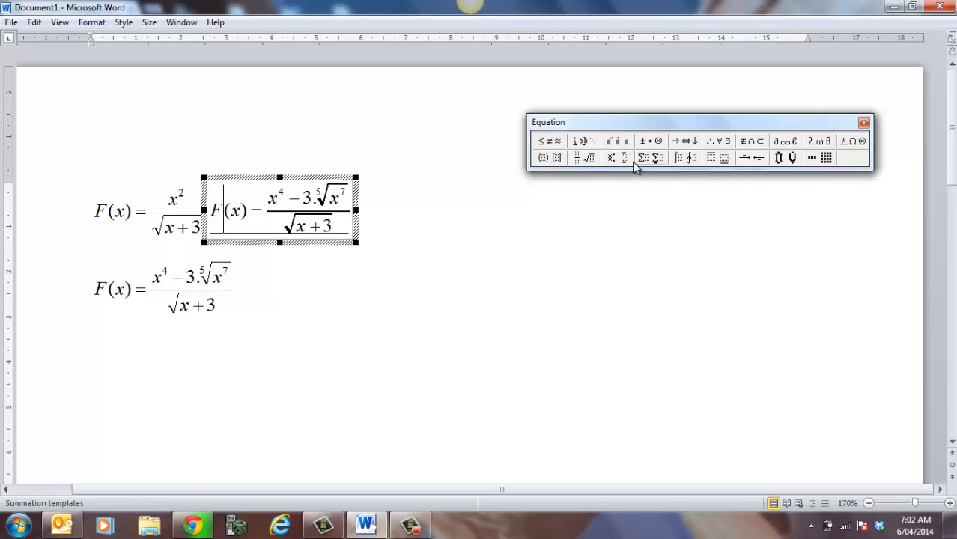
left_click(611, 157)
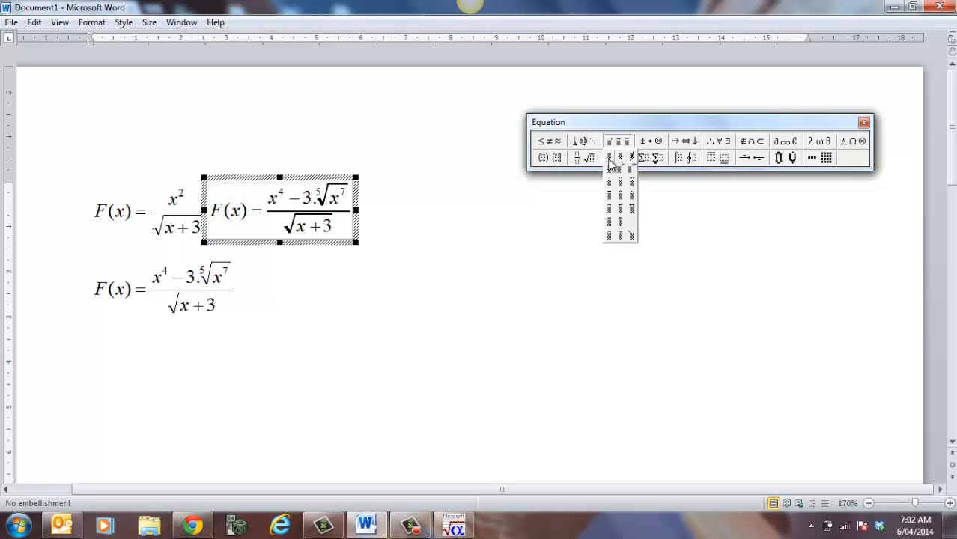
left_click(612, 171)
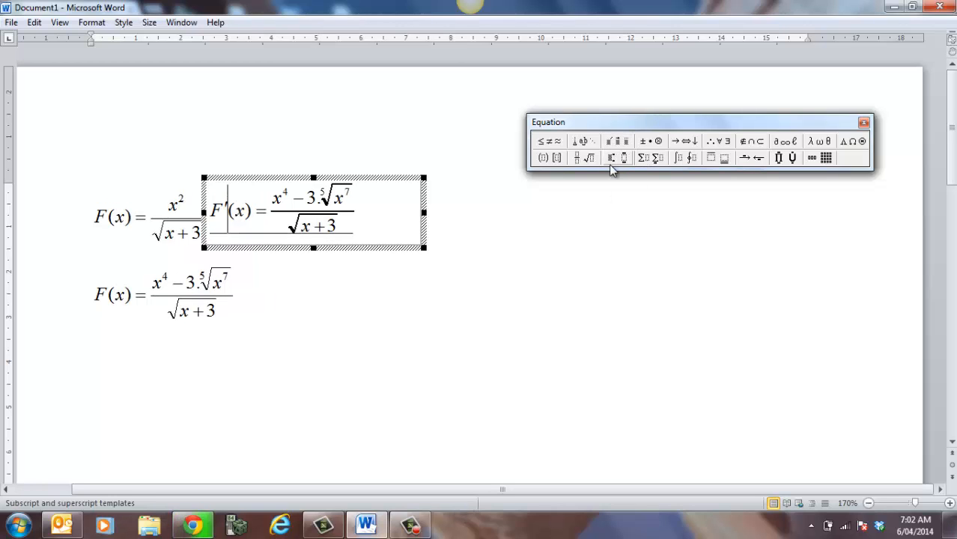
left_click(503, 234)
Step: Copy the F′(x) equation, paste it on a new line below the lower equation, and open the pasted copy for editing
left_click(225, 277)
right_click(225, 278)
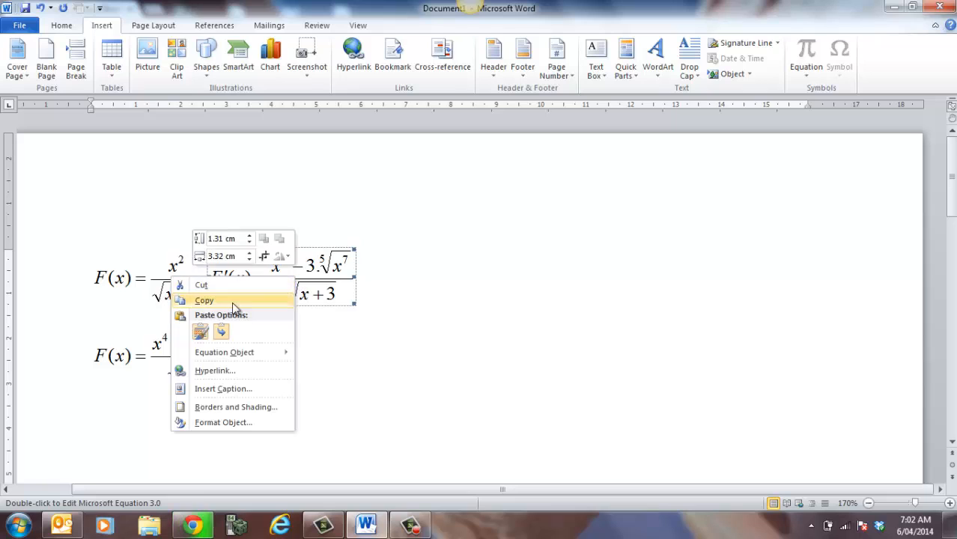
left_click(204, 302)
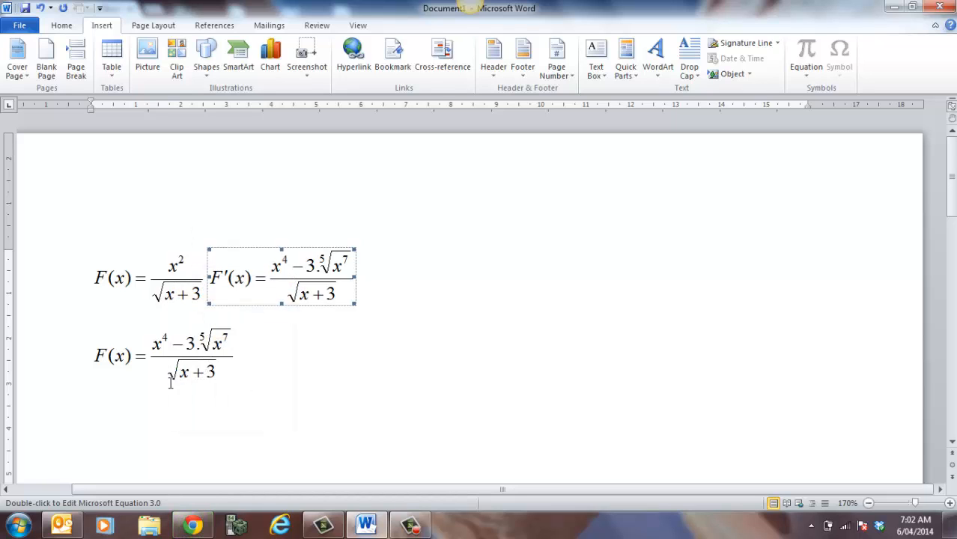
left_click(169, 378)
left_click(274, 366)
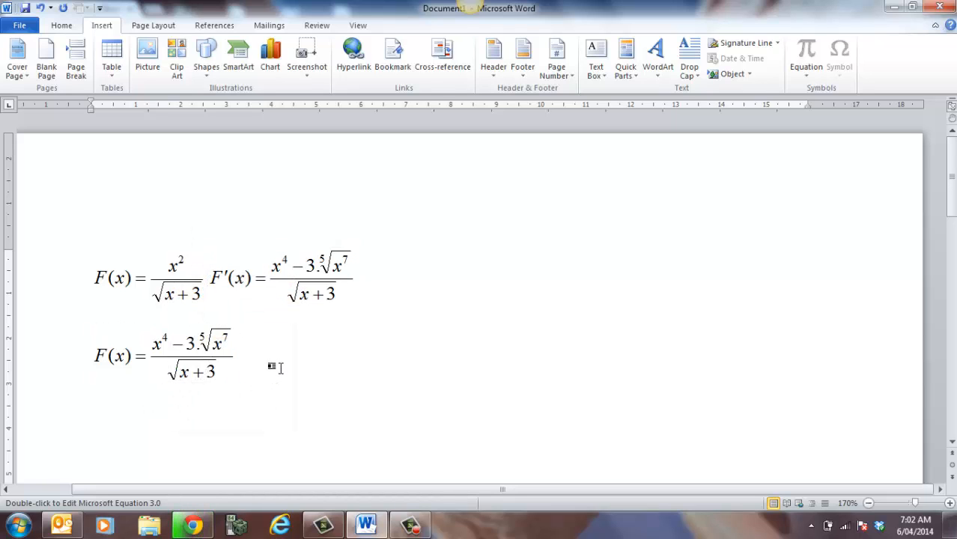
key("Return")
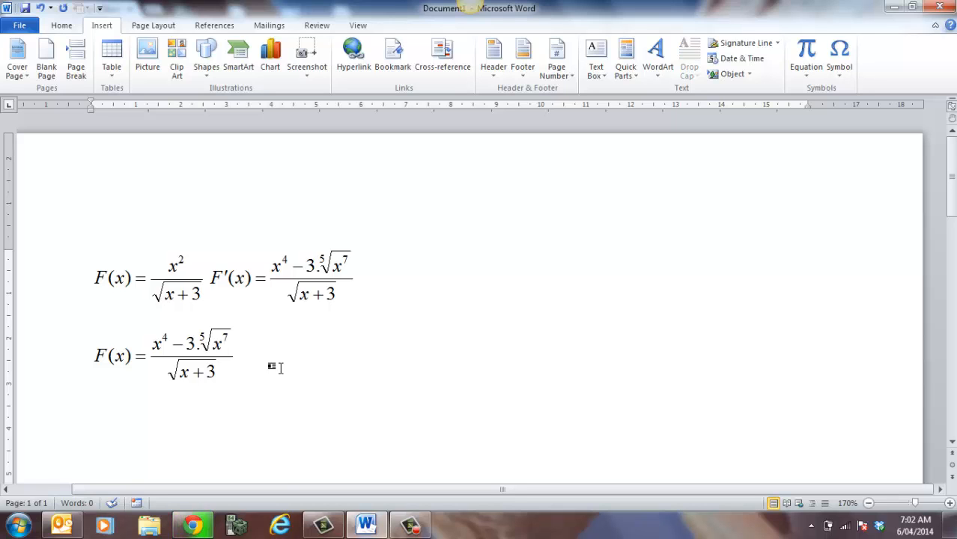
key("ctrl+v")
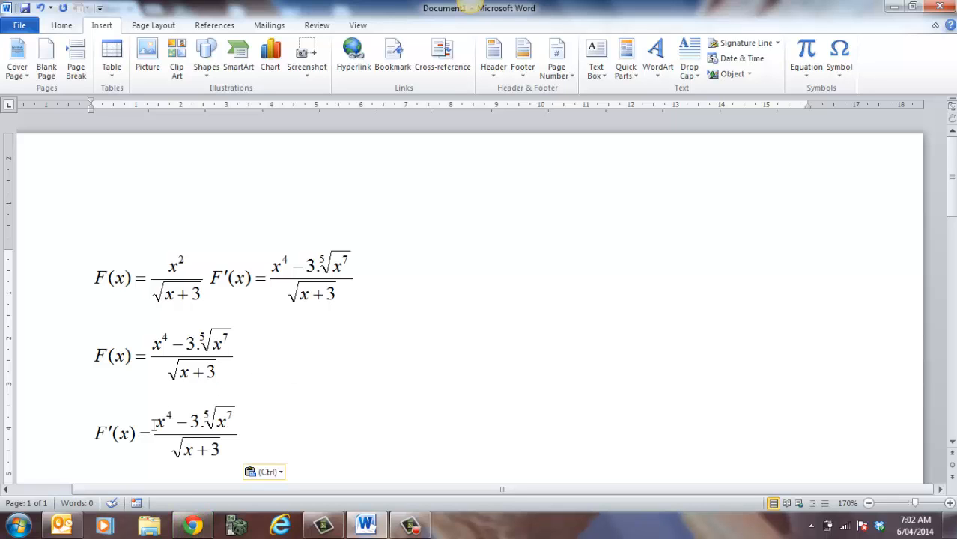
double_click(127, 440)
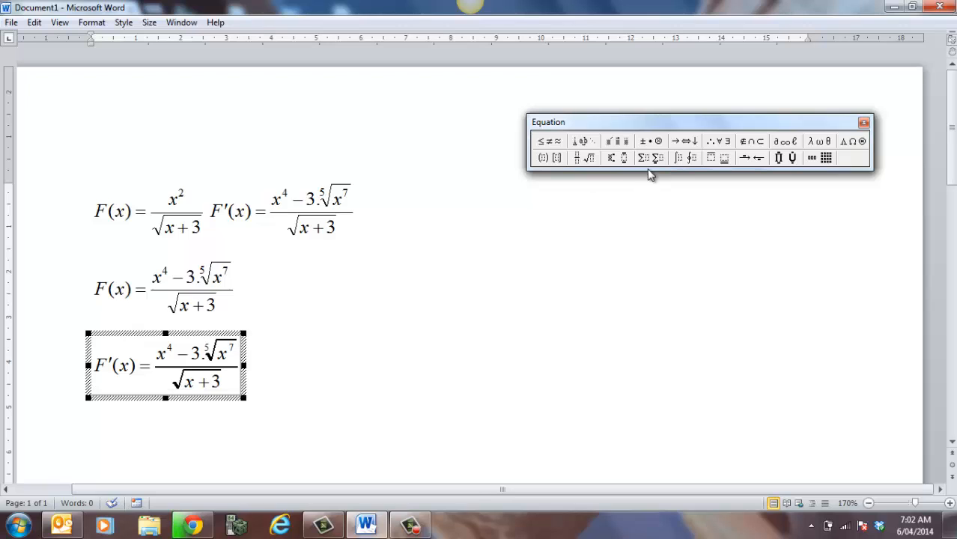
left_click(624, 141)
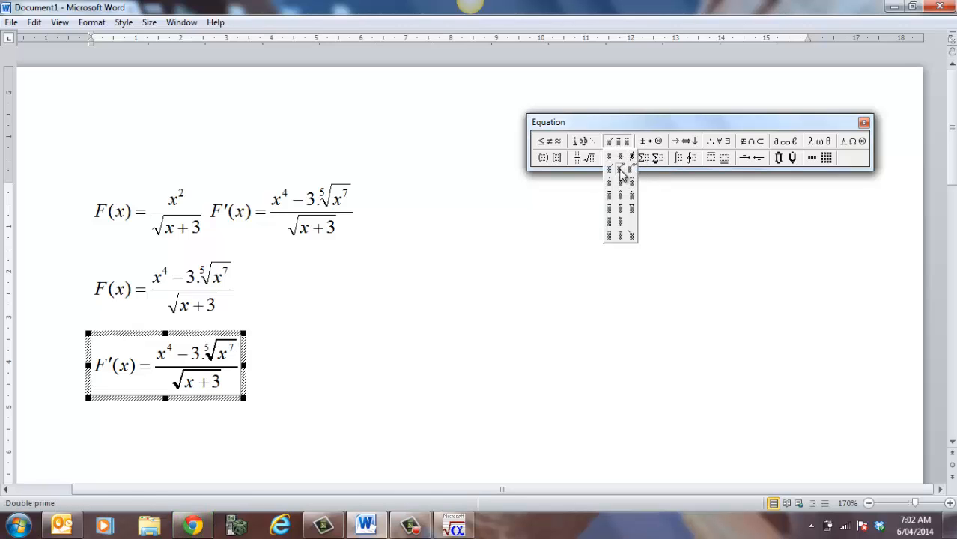
left_click(615, 169)
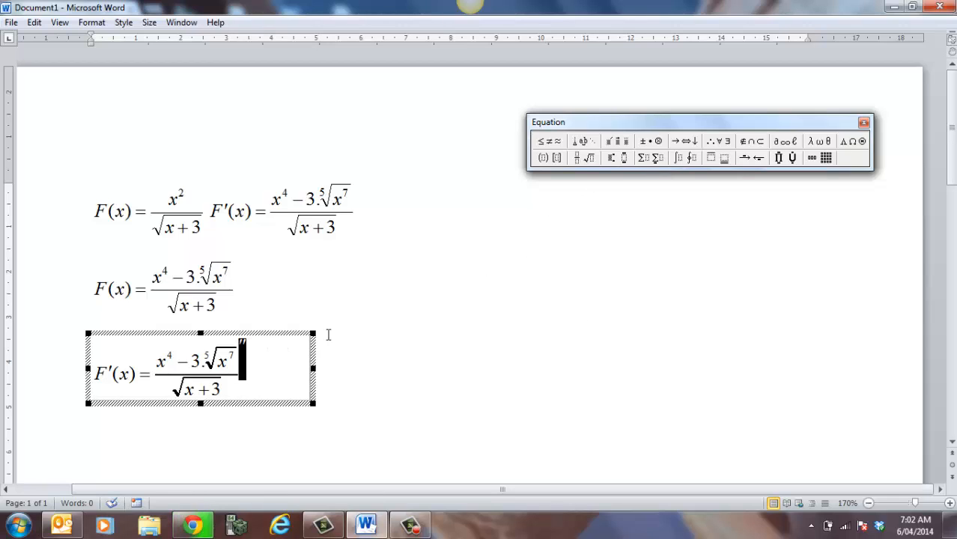
key("BackSpace")
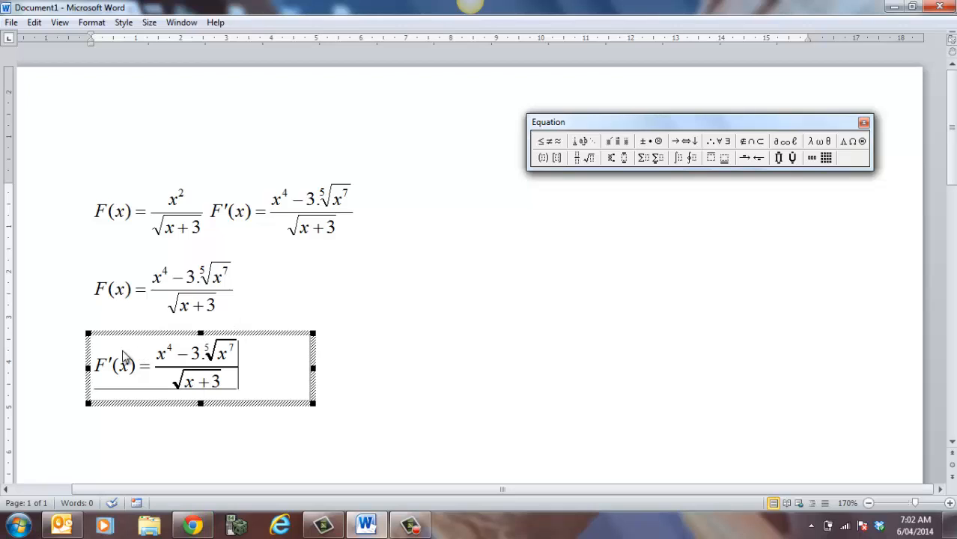
Step: Replace the single prime on the lowest equation's F with a double prime and return to the document
left_click(112, 367)
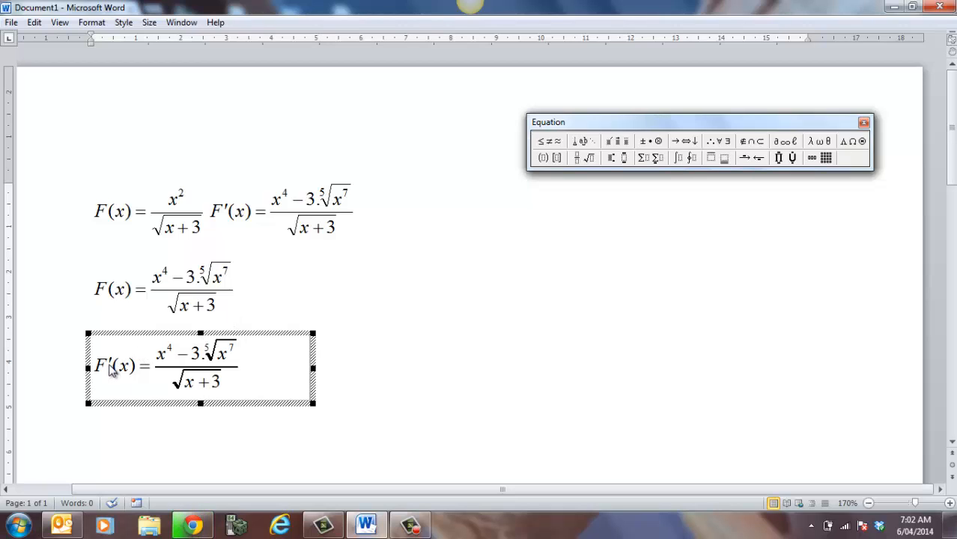
double_click(102, 367)
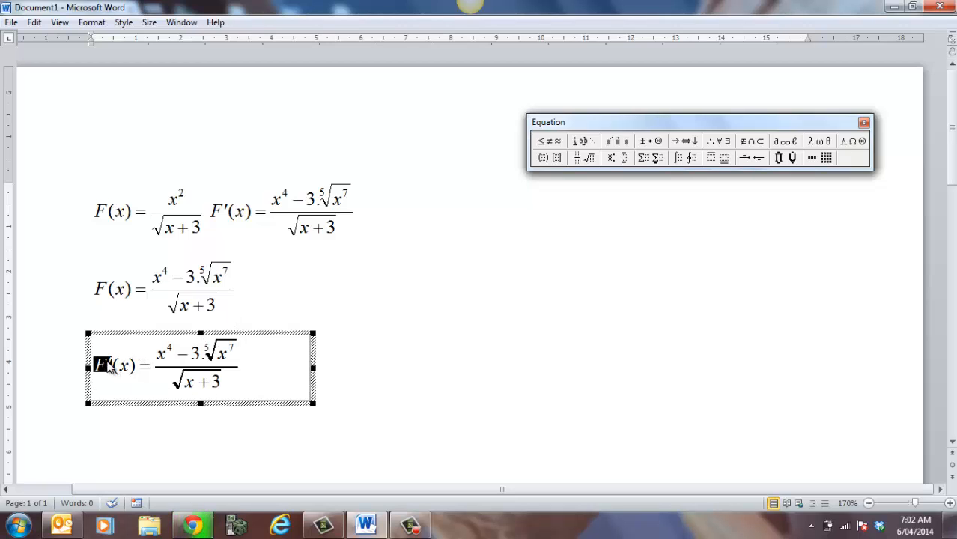
left_click(113, 367)
key("BackSpace")
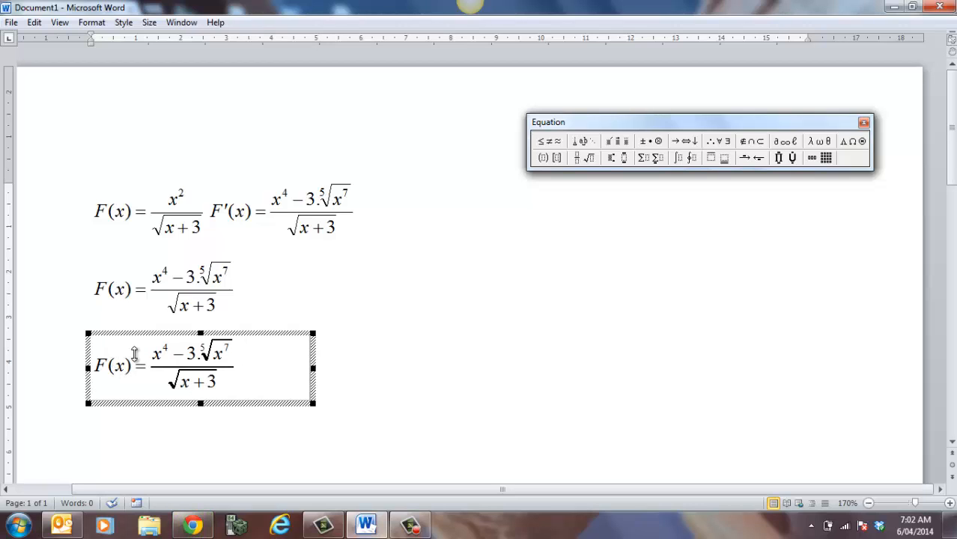
left_click(618, 141)
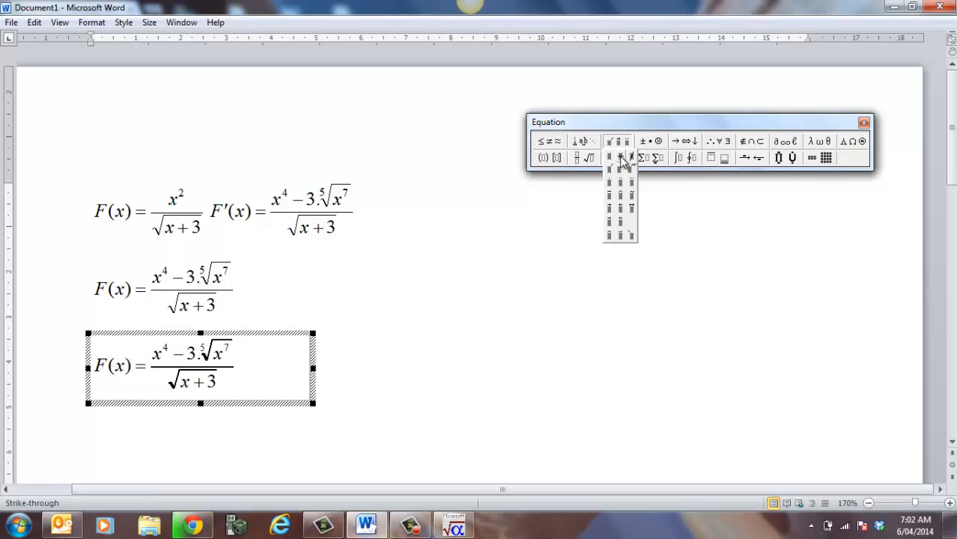
left_click(618, 174)
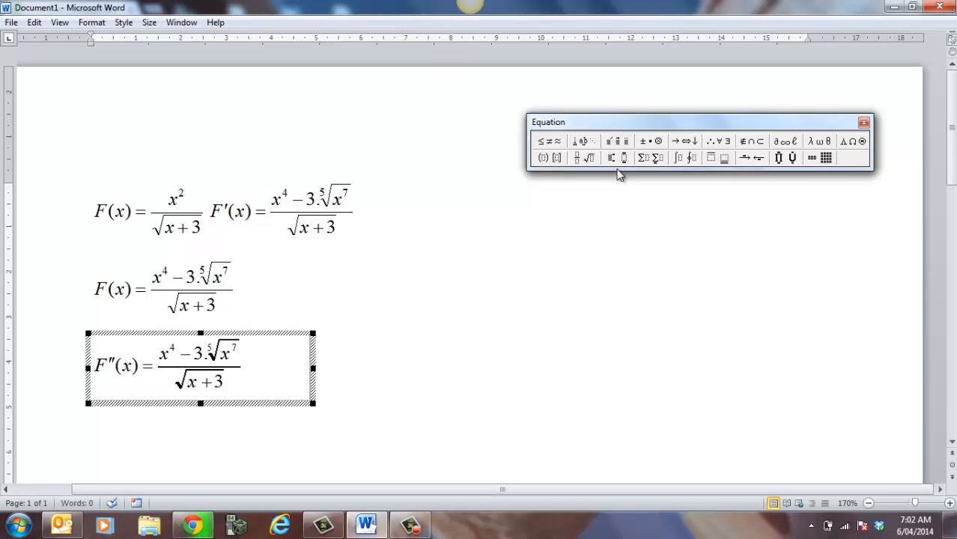
left_click(378, 383)
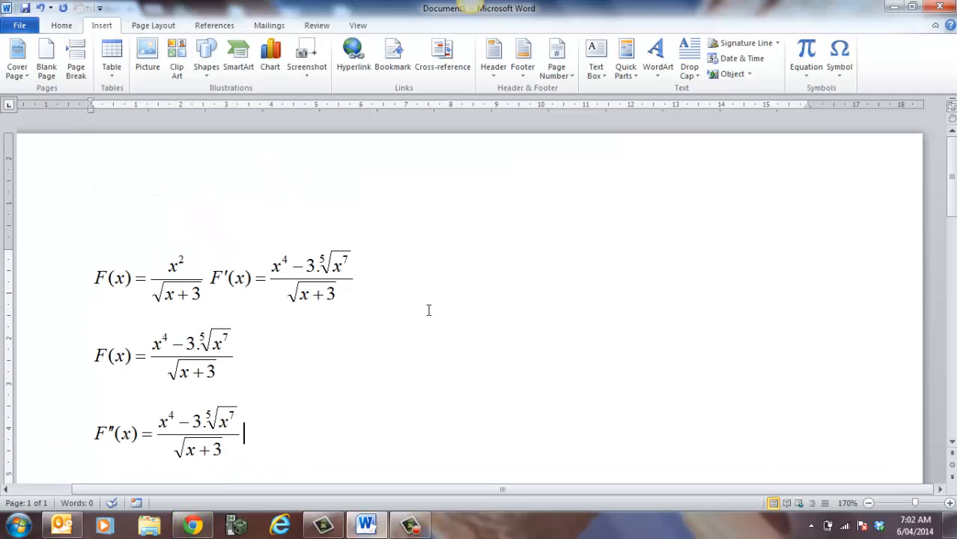
Step: Insert a new Microsoft Equation 3.0 object on its own line below the F″(x) equation
scroll(428, 310, "down", 3)
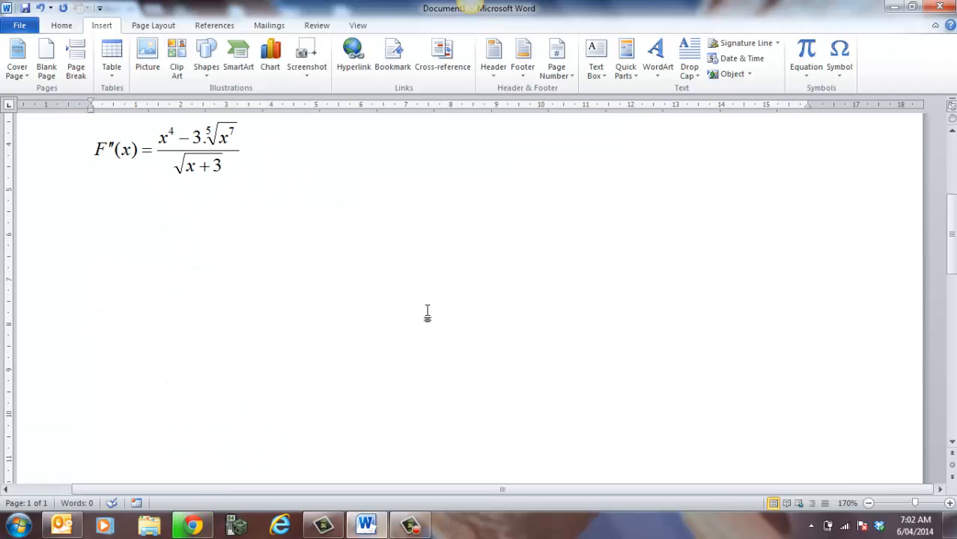
left_click(238, 155)
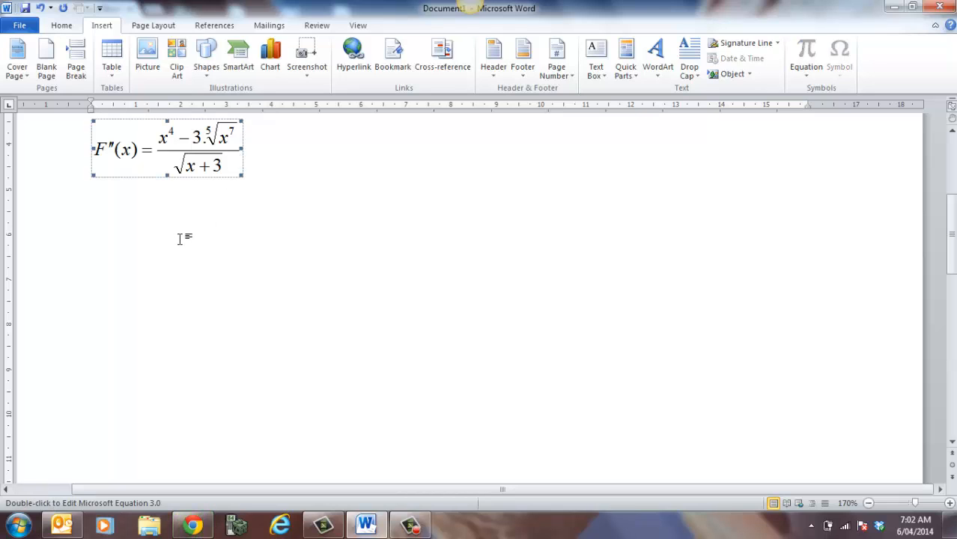
left_click(342, 148)
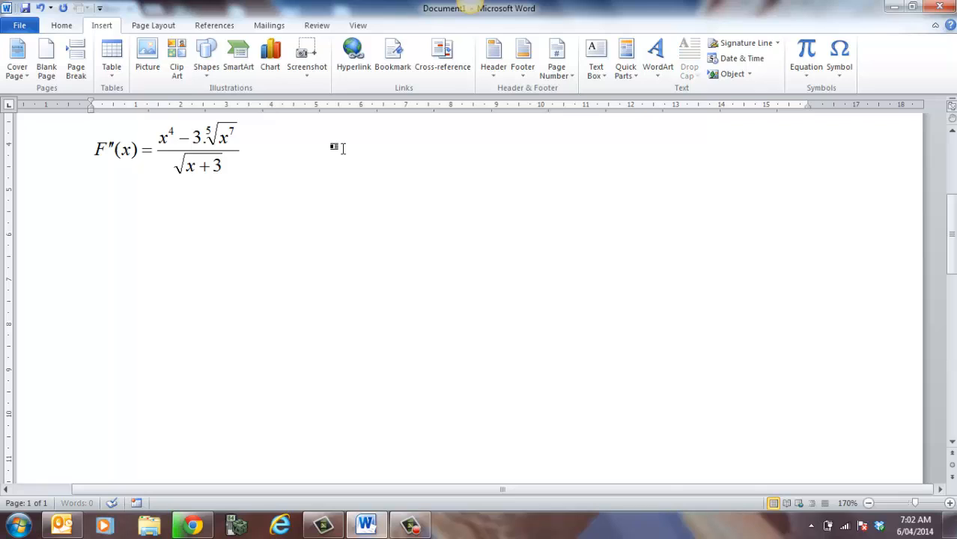
key("Return")
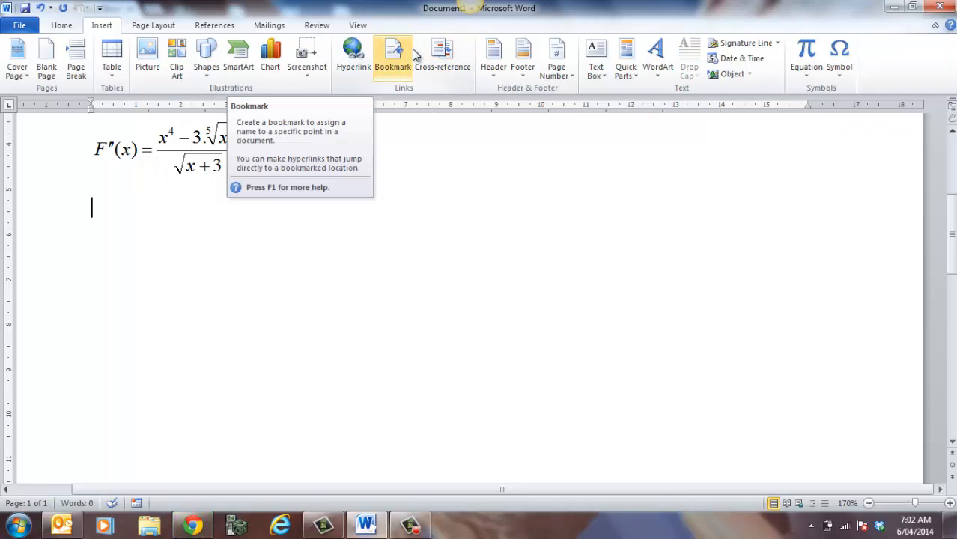
left_click(746, 74)
left_click(687, 92)
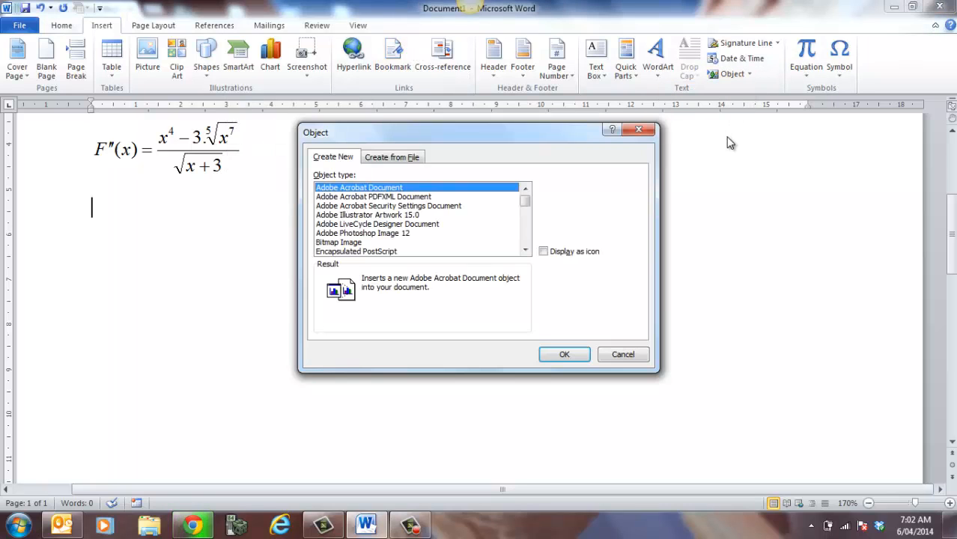
left_click(527, 249)
left_click(527, 249)
left_click(526, 249)
left_click(527, 250)
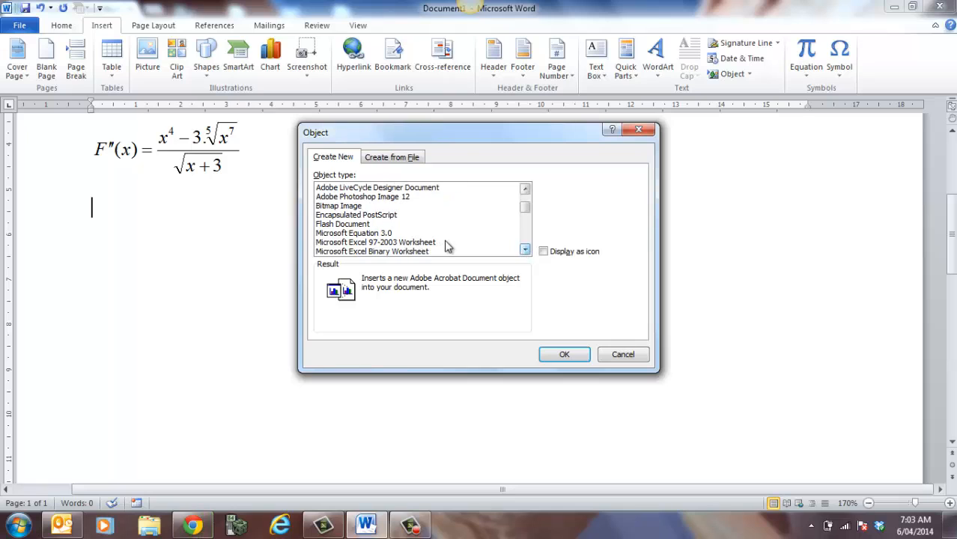
double_click(388, 234)
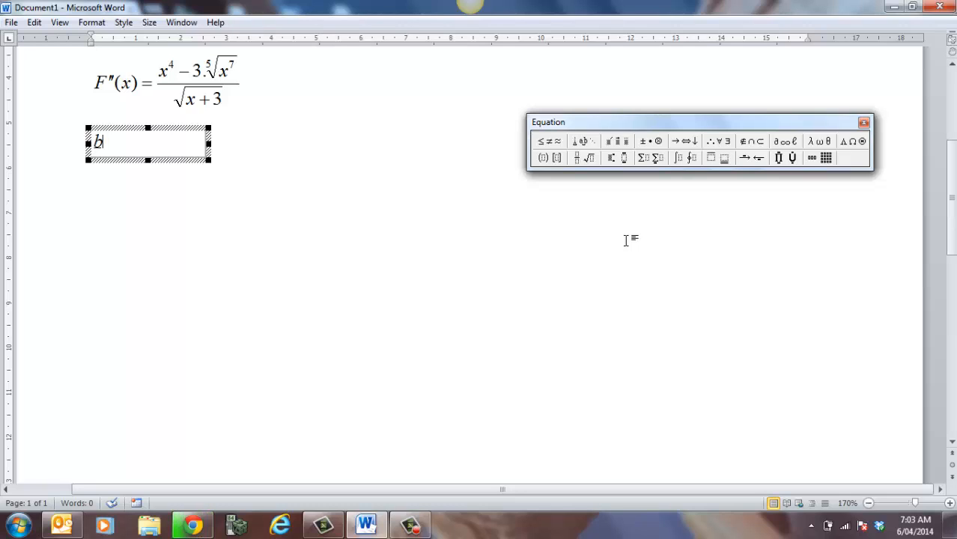
Step: Enter b(x) = x⁴ in the new equation, with the 4 as a superscript
type("b(x")
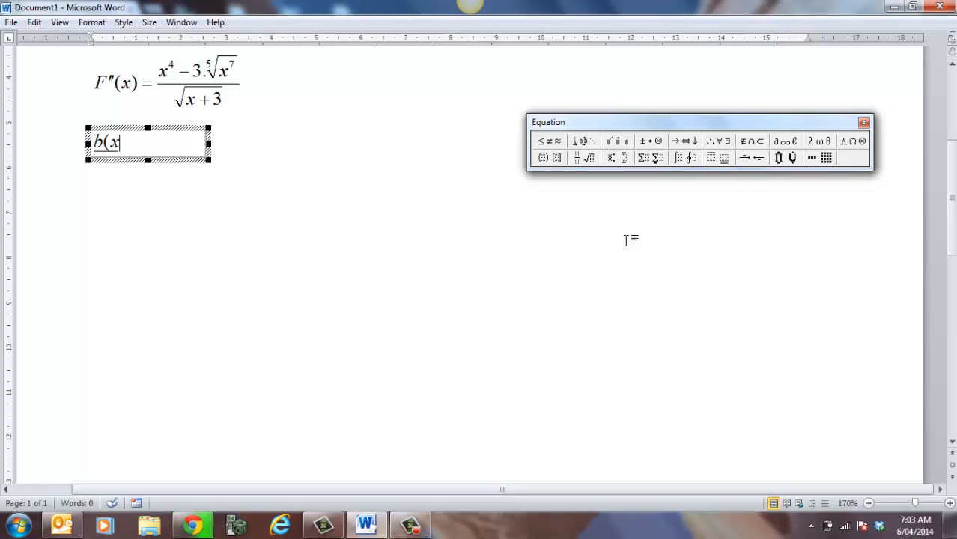
type(") ")
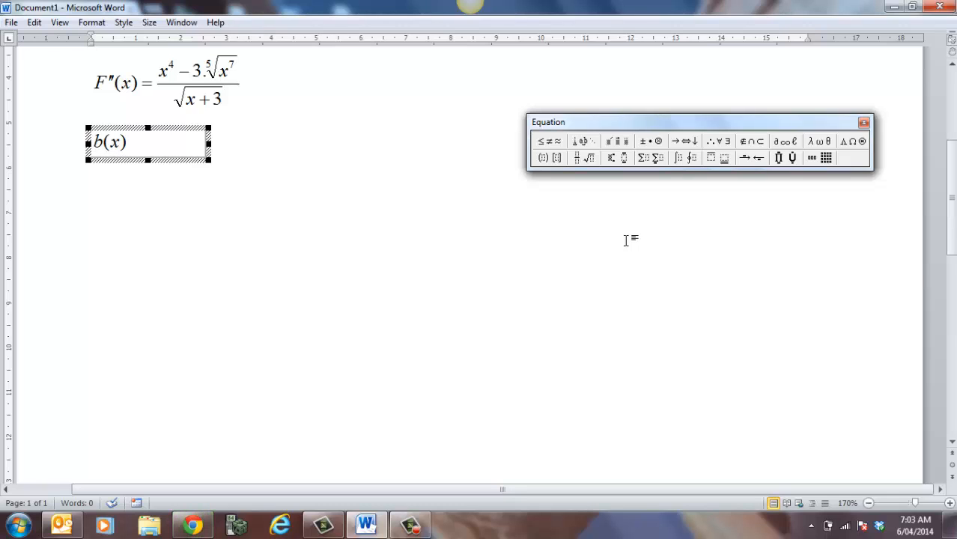
type("= ")
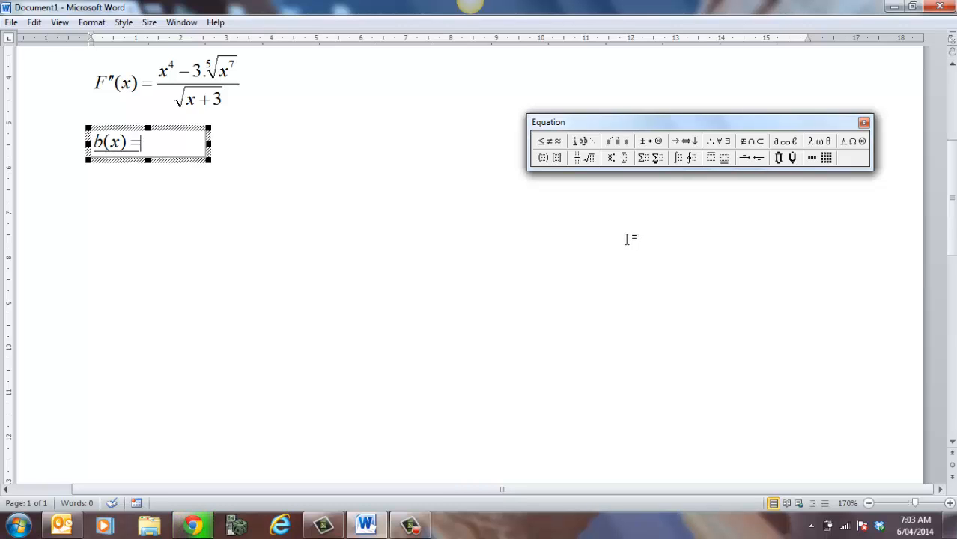
type("x")
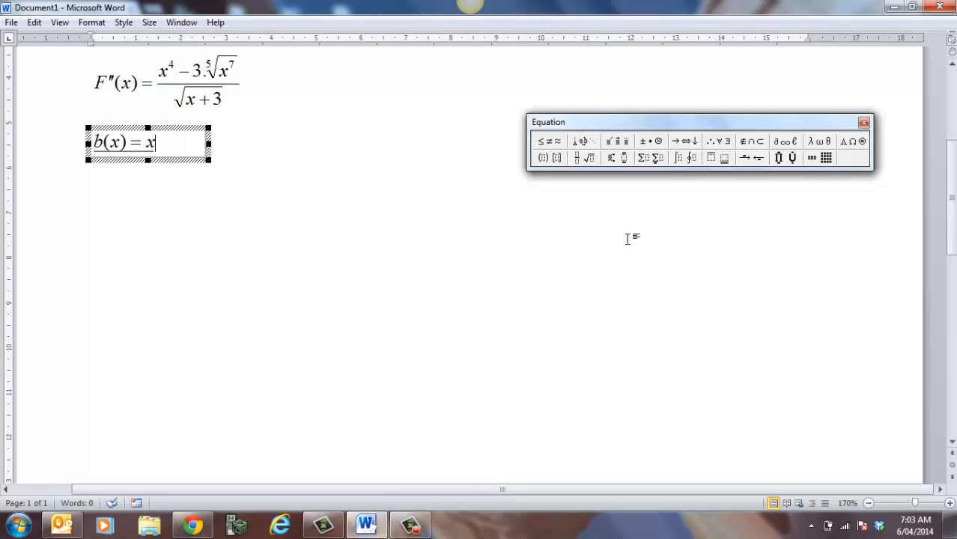
left_click(618, 161)
left_click(615, 172)
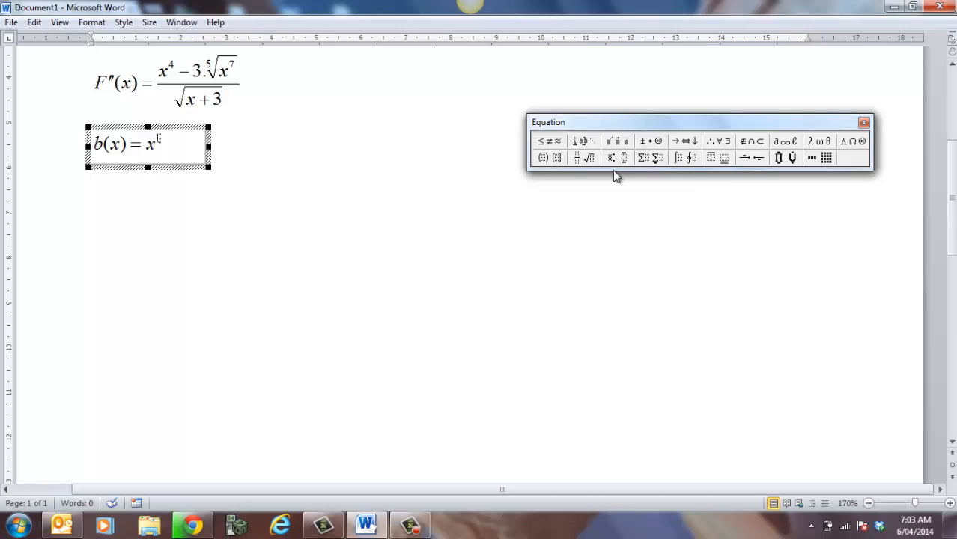
type("4")
key("Tab")
Step: Add the term + 2x³ to the b(x) equation, with the 3 as a superscript
type("+ ")
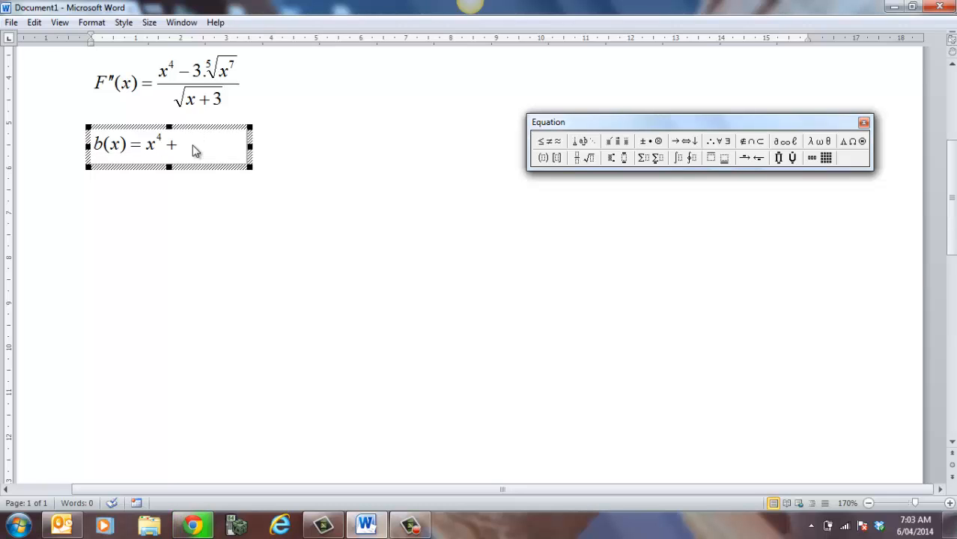
type("2x")
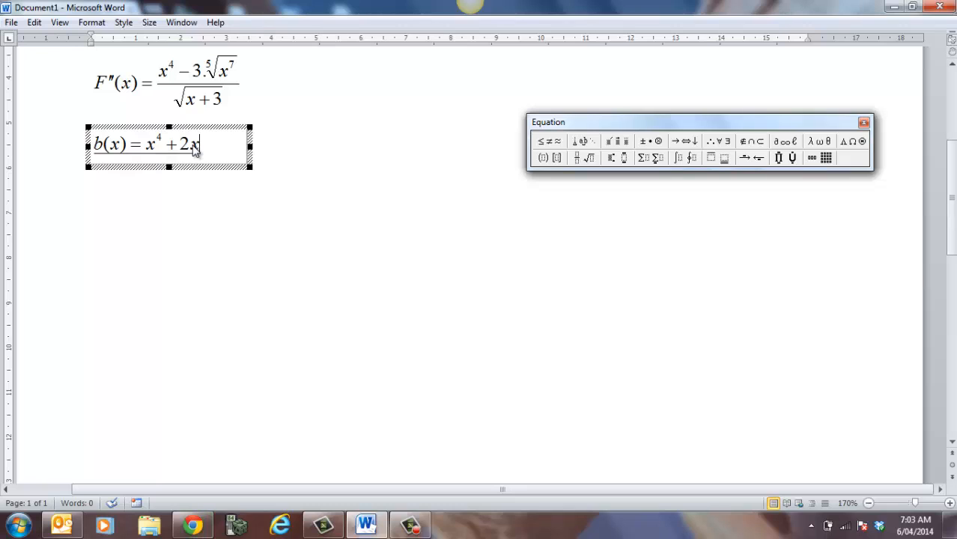
key("ctrl+h")
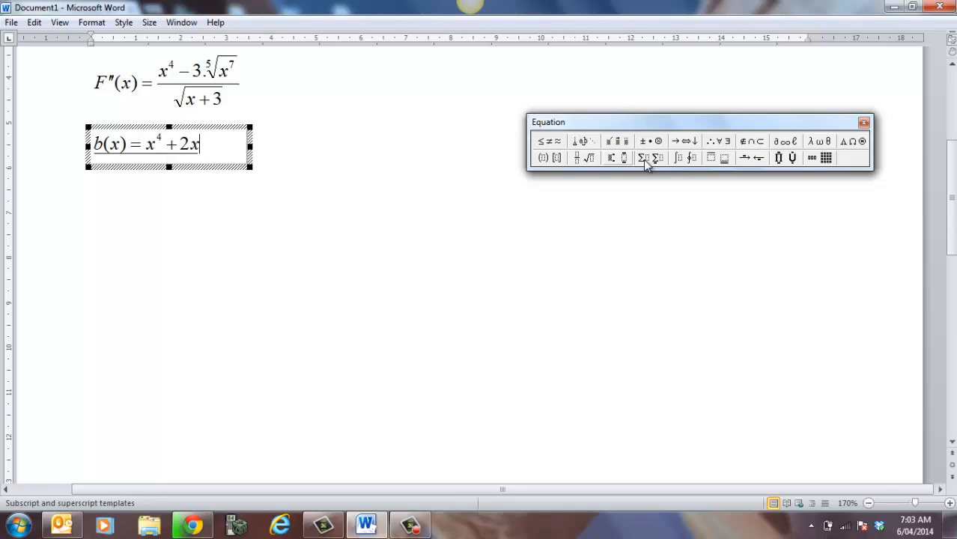
left_click(611, 156)
left_click(611, 176)
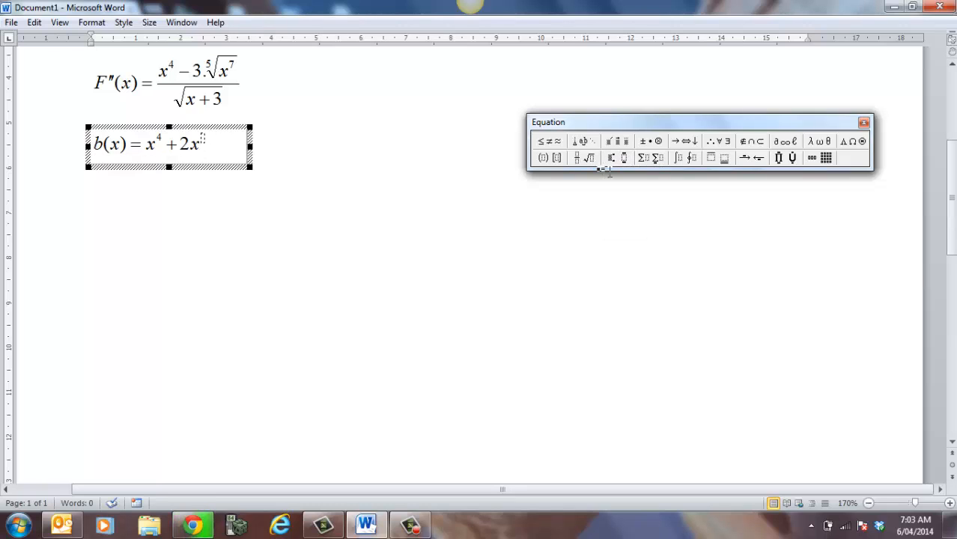
left_click(234, 147)
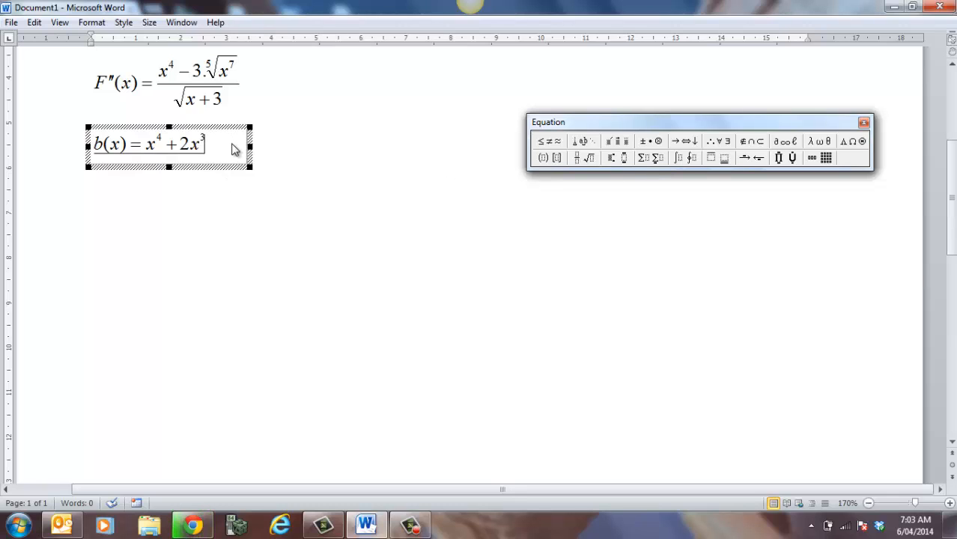
Step: Add a fraction term to the b(x) equation, + 3 over x², with the 2 as a superscript
type("+")
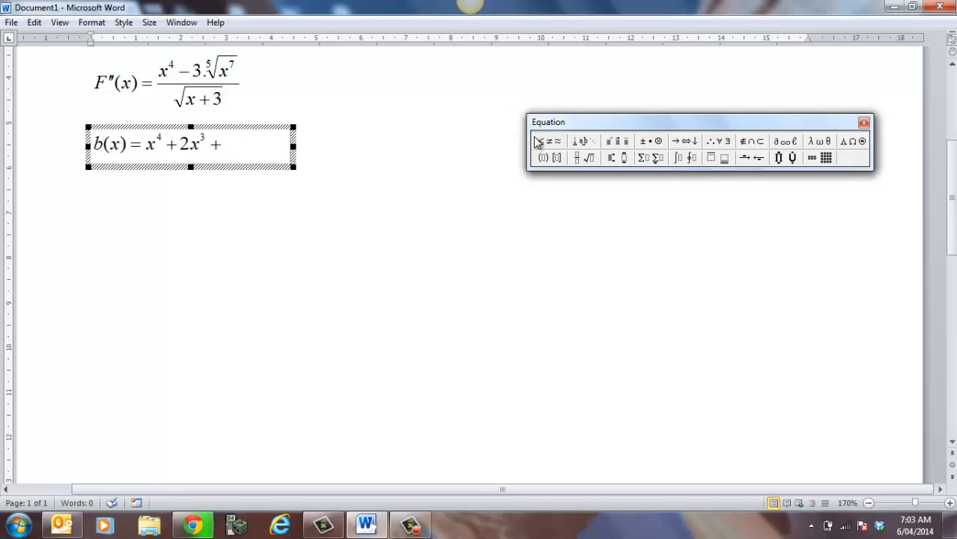
left_click(576, 158)
left_click(577, 171)
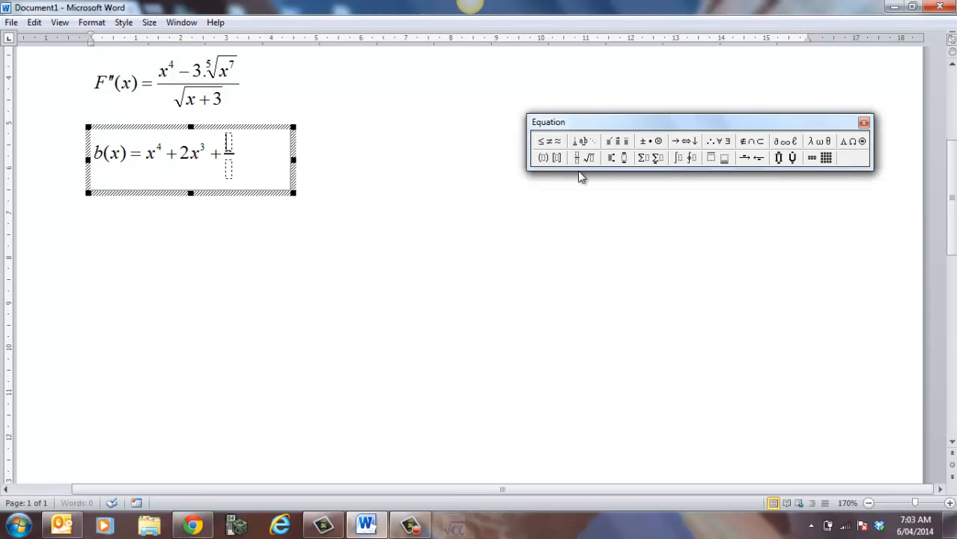
type("3")
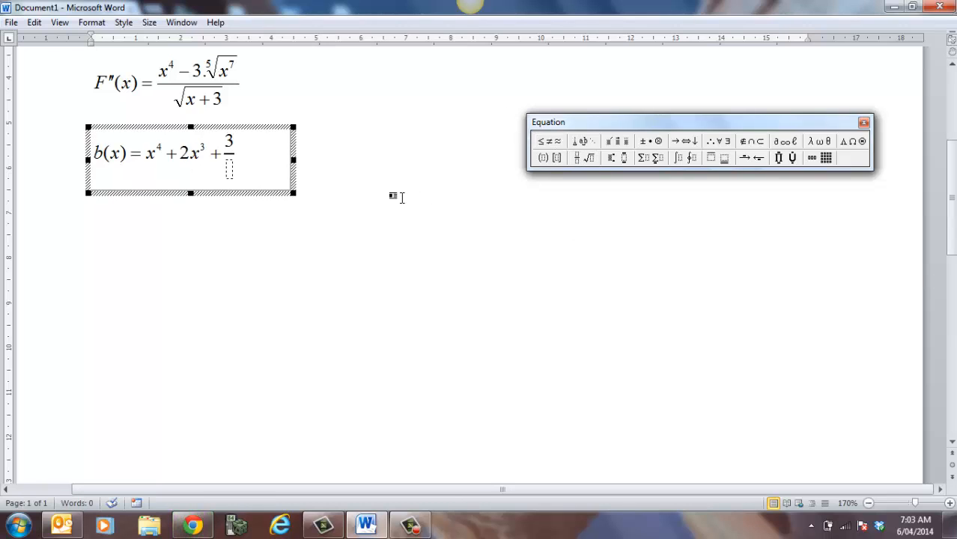
left_click(231, 173)
type("x")
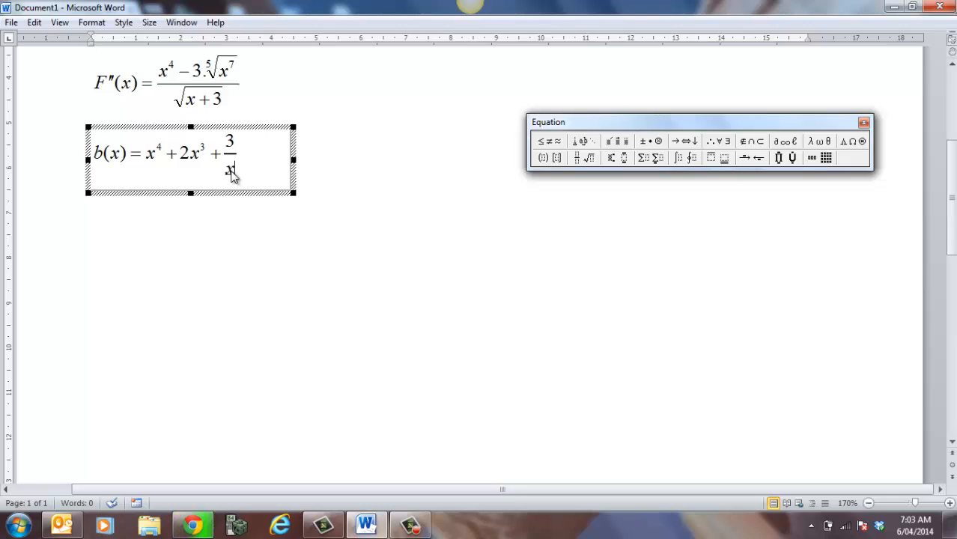
left_click(612, 158)
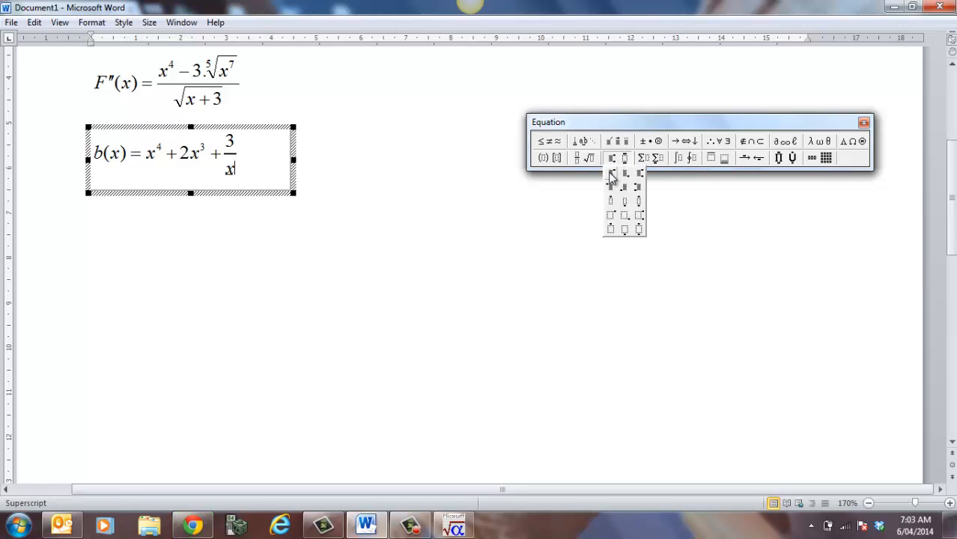
left_click(607, 171)
type("2")
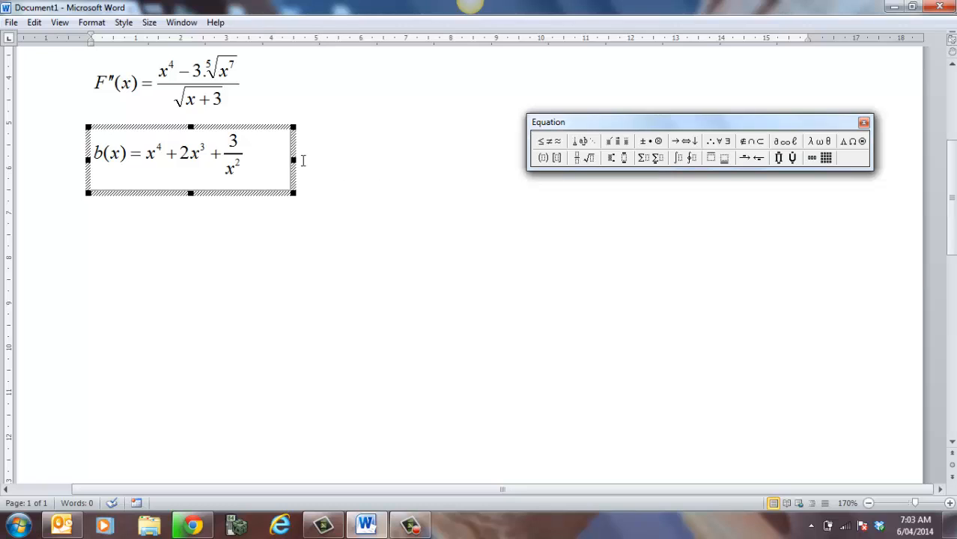
left_click(274, 159)
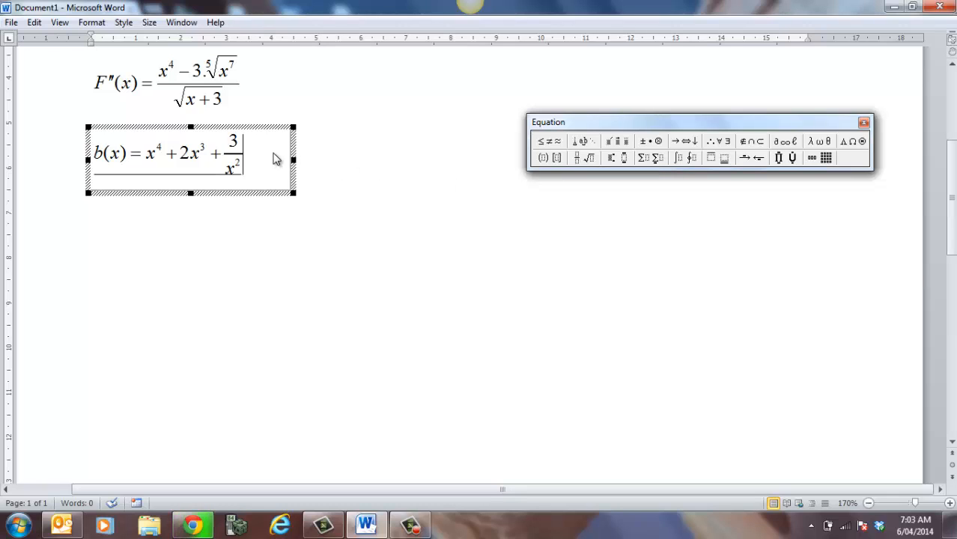
Step: Start a second line in the equation with b(x) = and copy the first line's right-hand side, x⁴ + 2x³ + 3/x², into it
key("Return")
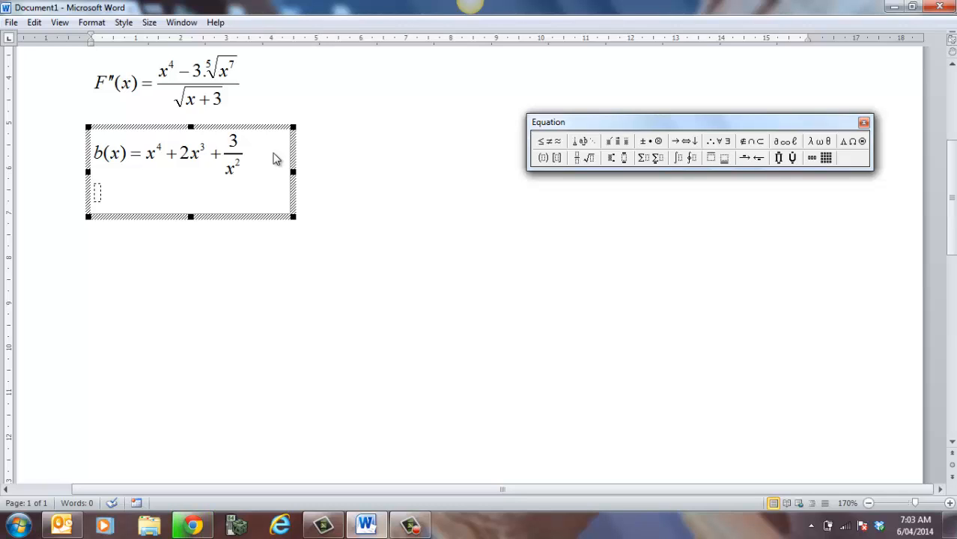
type("b(")
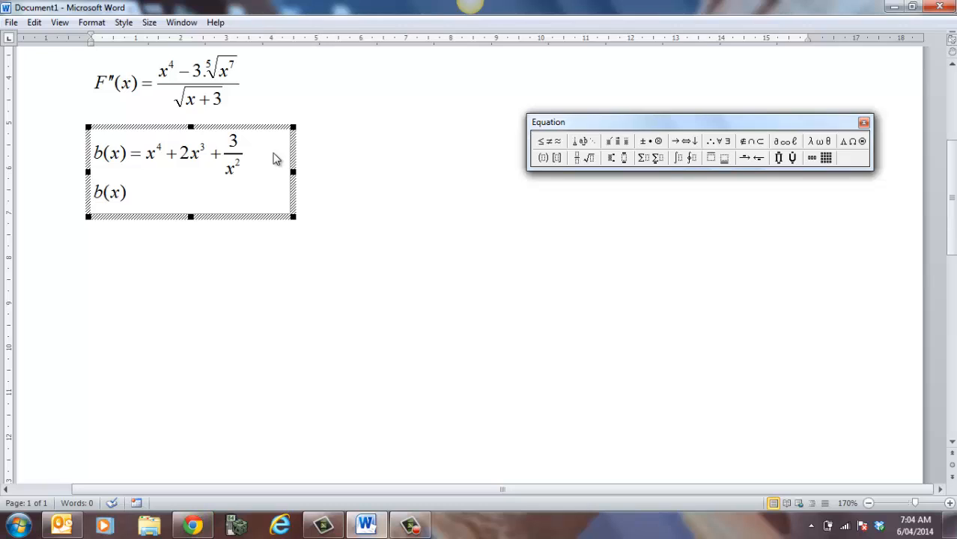
type("x) =")
left_click_drag(248, 148, 149, 155)
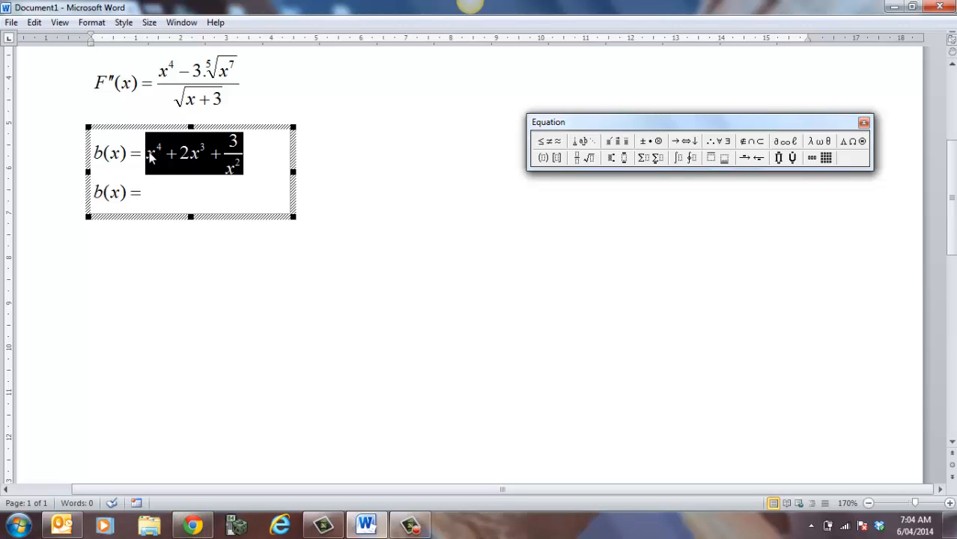
left_click(165, 190)
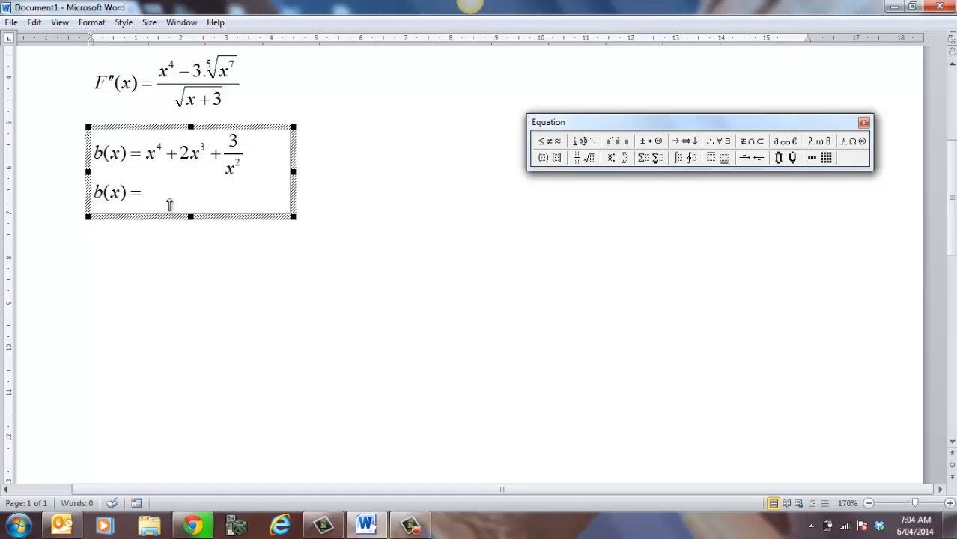
type("x⁴+2x³+3/x²")
Step: Replace the fraction in the second b(x) line with 3x⁻², using a superscript for the −2
left_click_drag(242, 216, 229, 213)
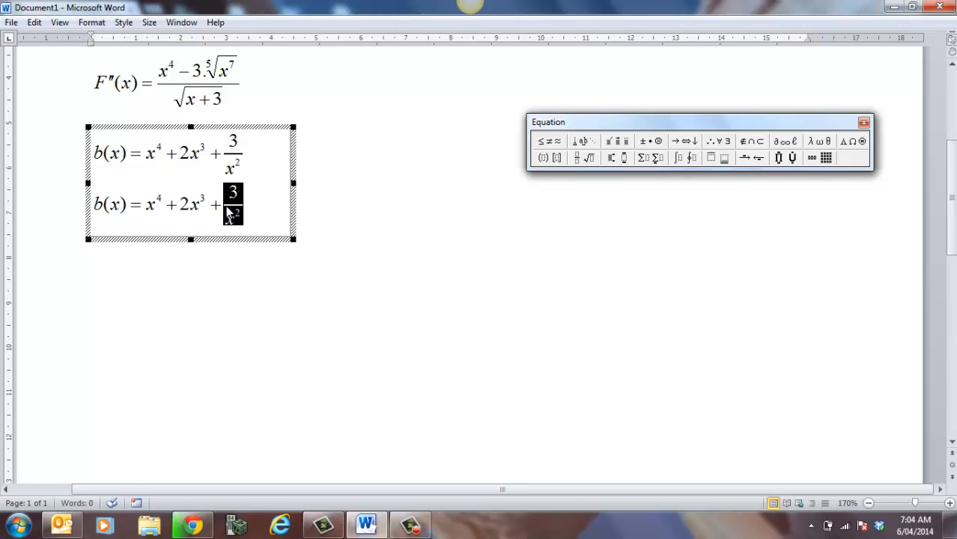
key("Delete")
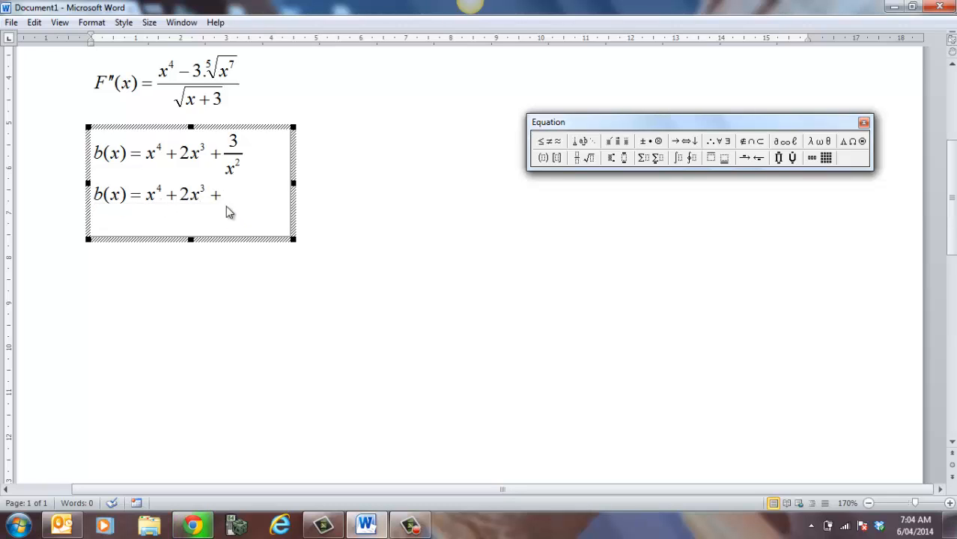
type("3")
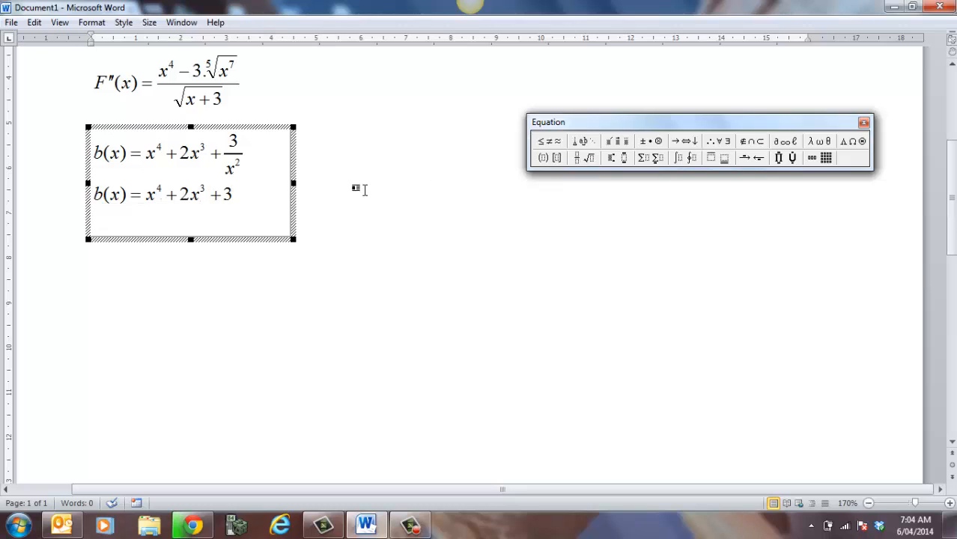
type("x")
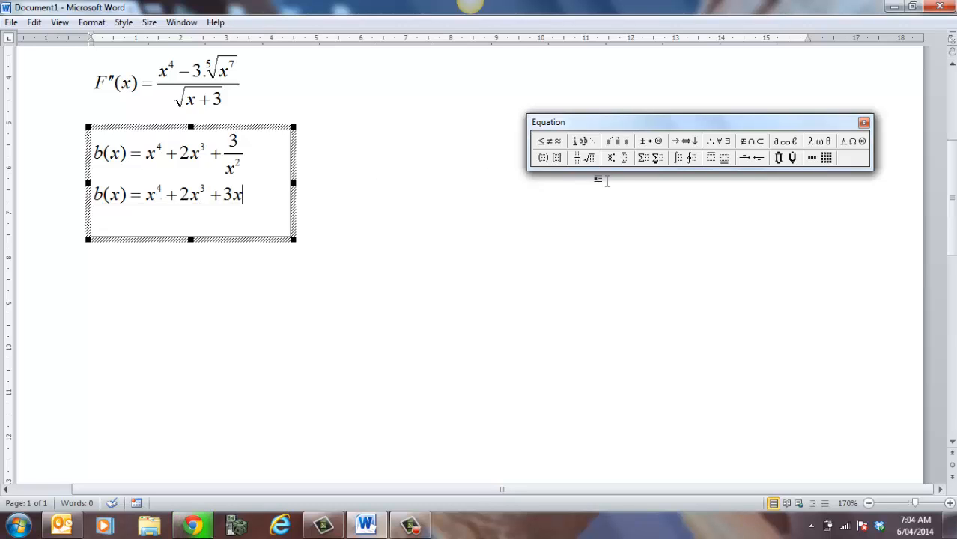
left_click(611, 158)
left_click(610, 173)
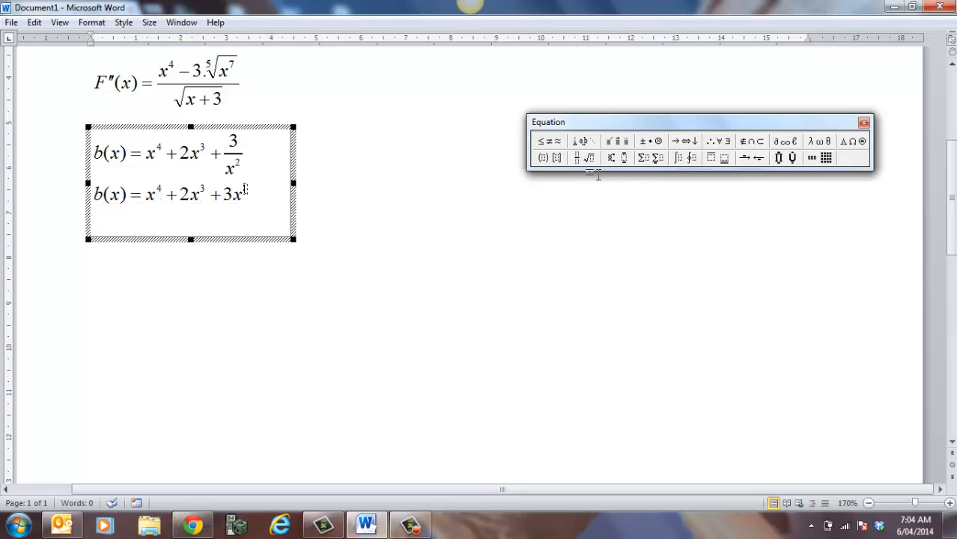
type("-2")
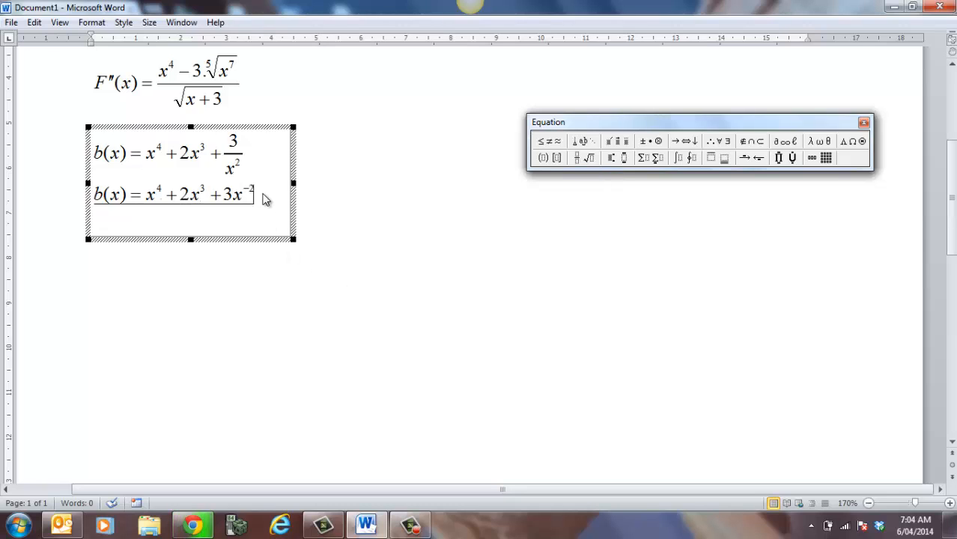
Step: Start a third line in the equation and enter b′(x) = 4x³, with a prime on the b and a superscript 3
key("Return")
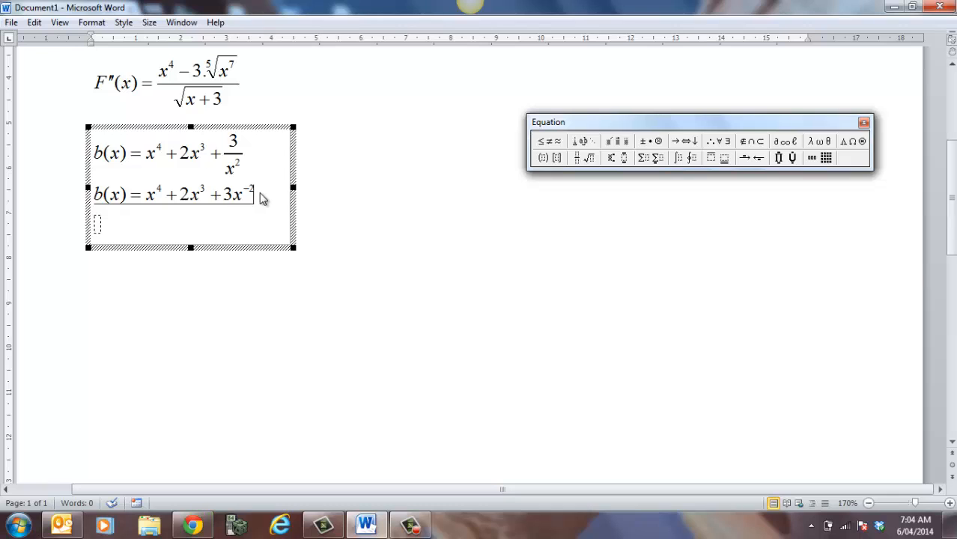
left_click_drag(260, 196, 91, 196)
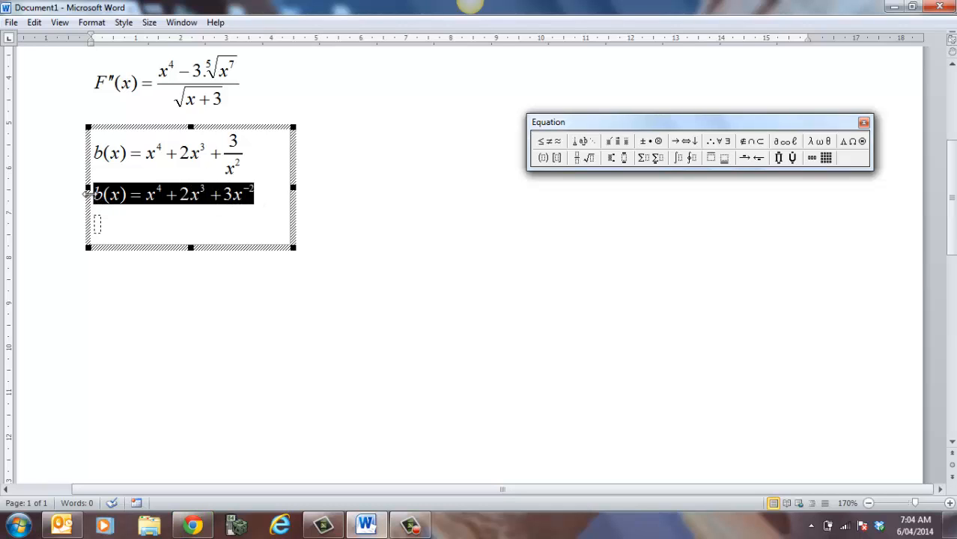
left_click(97, 224)
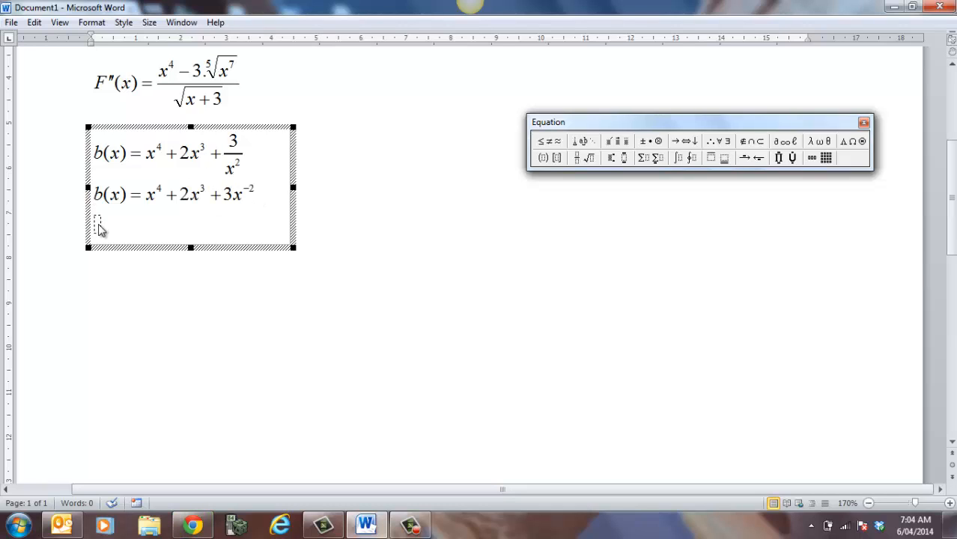
type("b")
left_click(616, 141)
left_click(610, 171)
type("(")
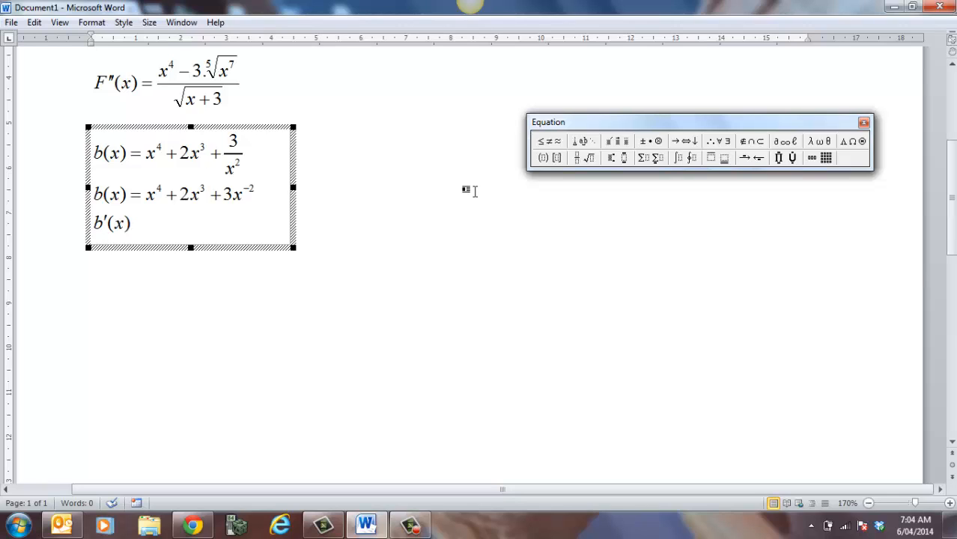
type("x) = 4x")
left_click(612, 160)
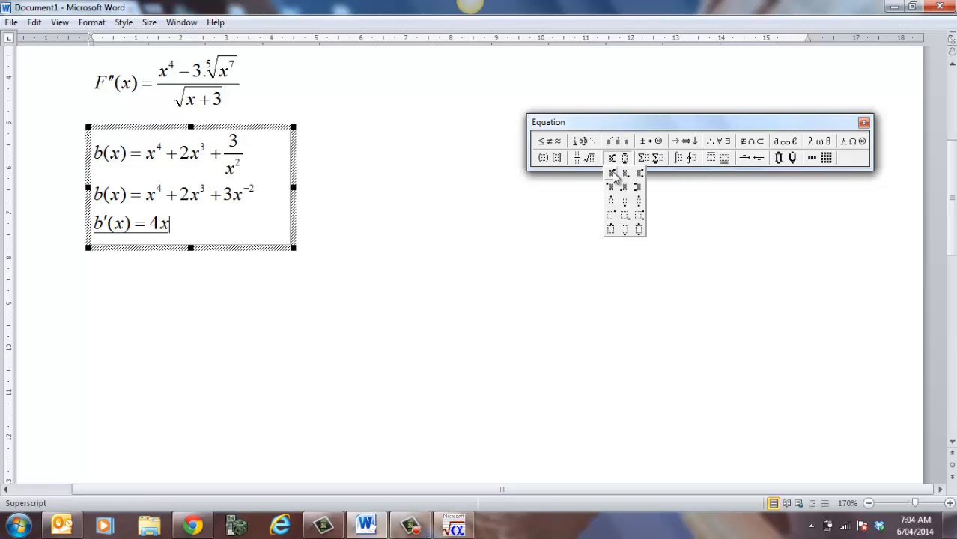
left_click(612, 172)
type("3")
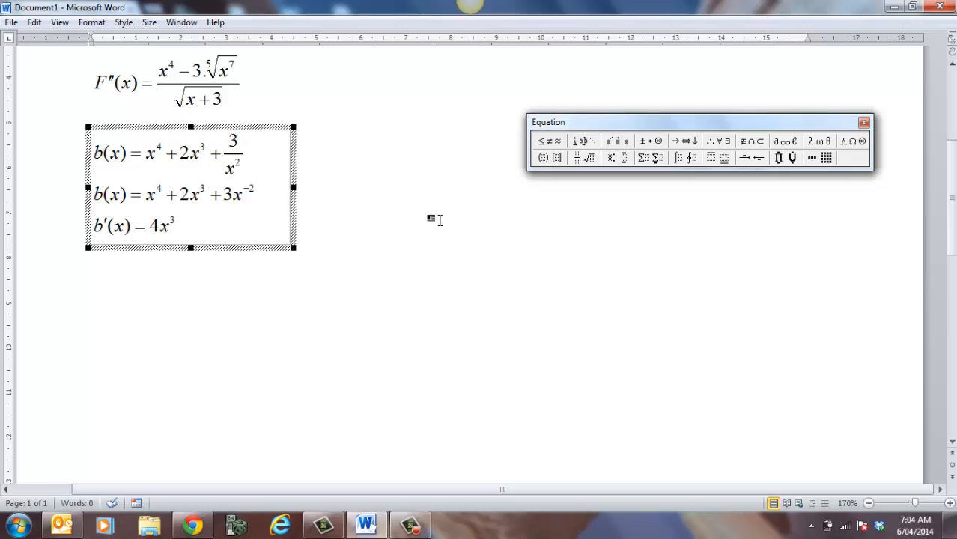
Step: Add the term + 6x² to the b′(x) line, with the 2 as a superscript
left_click(179, 228)
type("+ 6x")
left_click(616, 158)
left_click(610, 173)
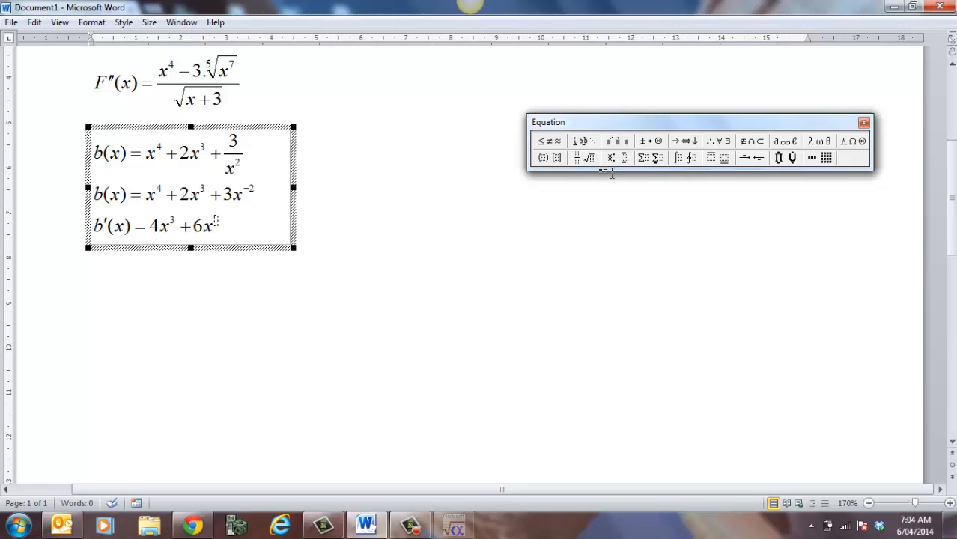
type("2")
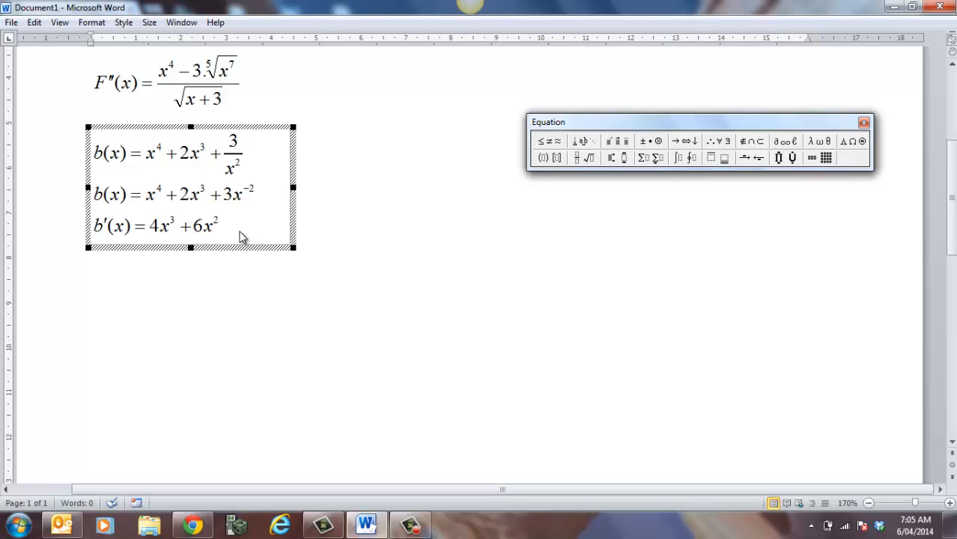
Step: Add the term − 6x⁻³ to the end of the b′(x) line, with the −3 as a superscript
type("-")
type("6x")
left_click(618, 159)
left_click(610, 174)
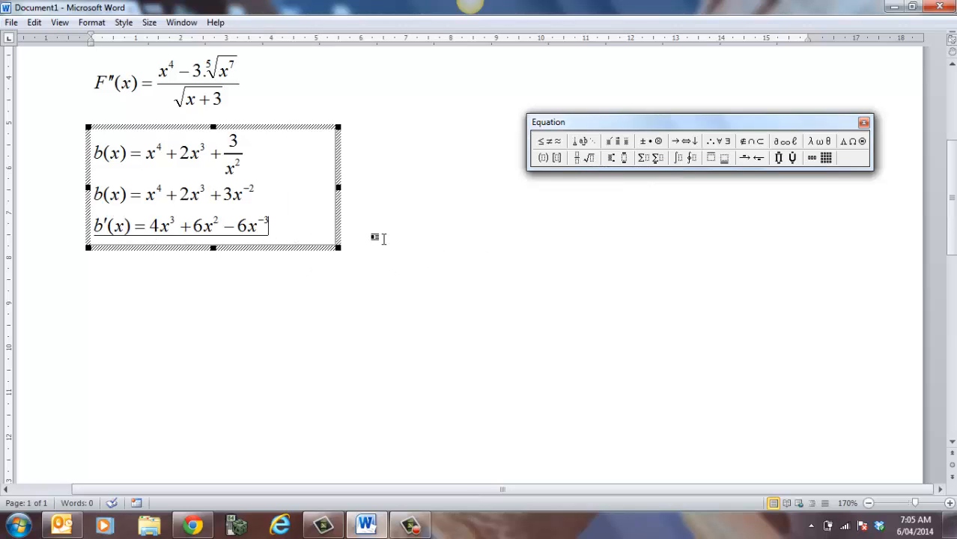
key("Tab")
Step: Start a fourth line in the equation and copy the whole b′(x) line above into it
key("Return")
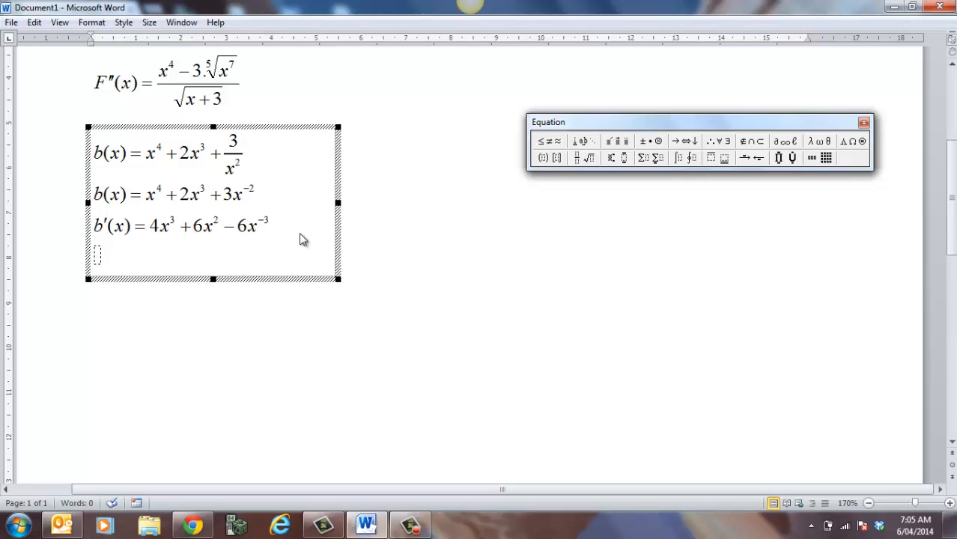
left_click_drag(277, 228, 88, 232)
key("ctrl+c")
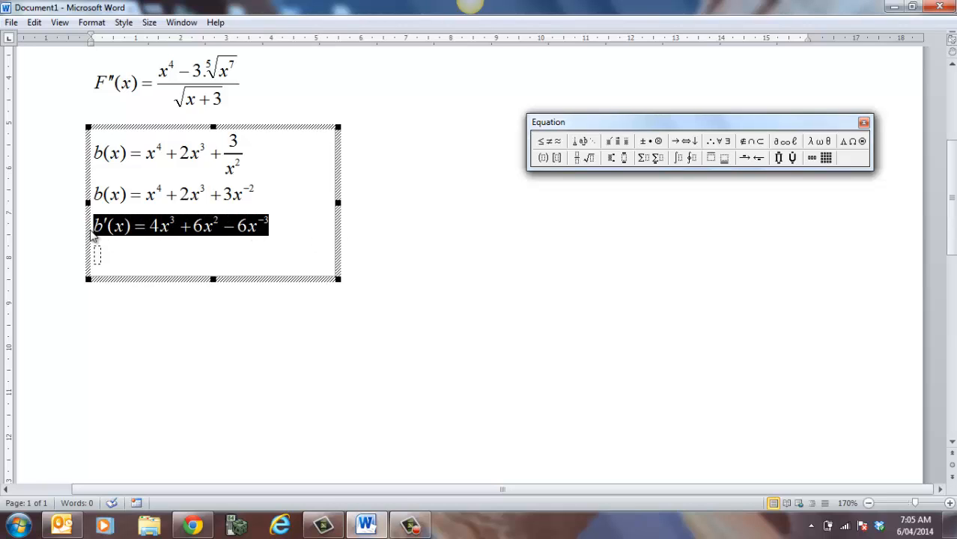
left_click(99, 257)
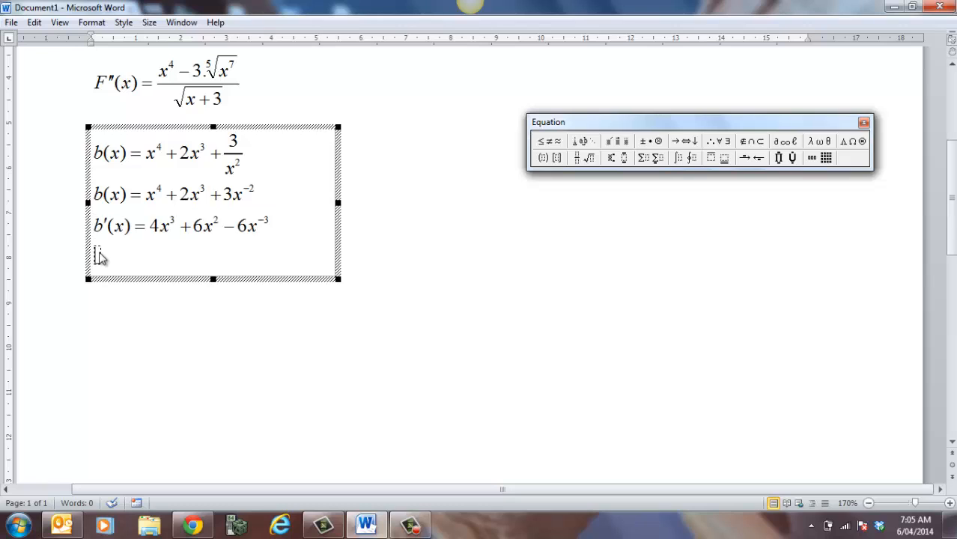
key("ctrl+v")
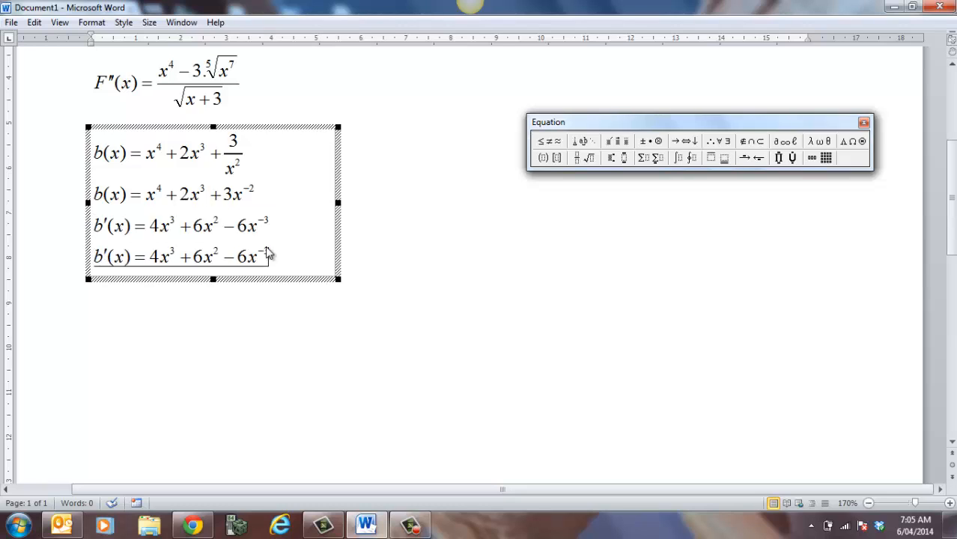
Step: Make the 6x⁻³ term in the fourth line the numerator of a full-size vertical fraction
left_click_drag(265, 256, 238, 258)
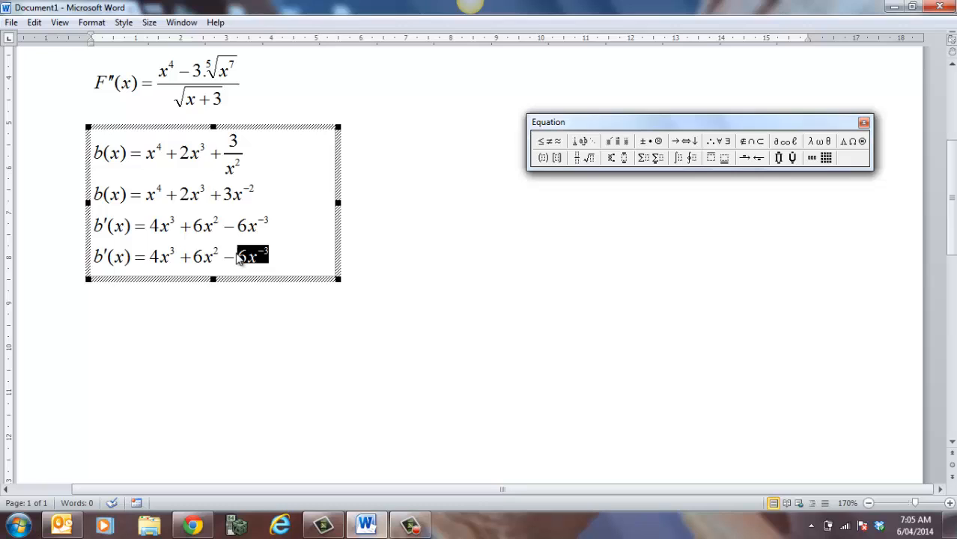
left_click(577, 157)
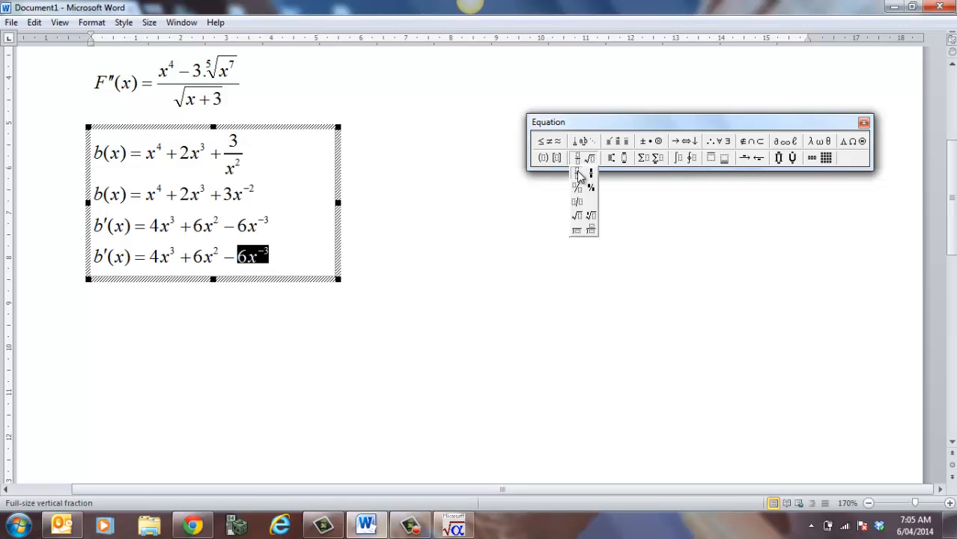
left_click(579, 175)
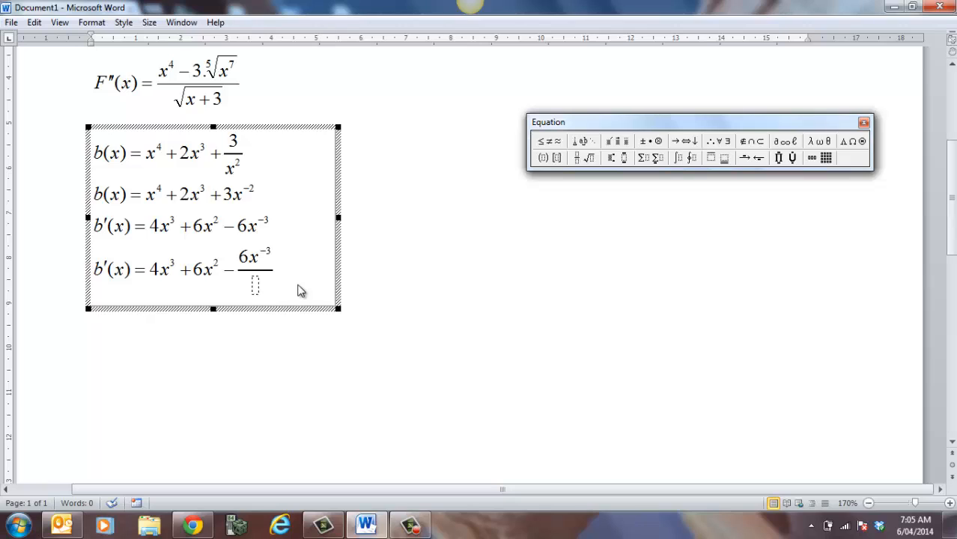
Step: Move x⁻³ from the new fraction's numerator into its denominator, remove the exponent's minus sign, and finish editing the equation
left_click(274, 262)
left_click_drag(268, 258, 252, 257)
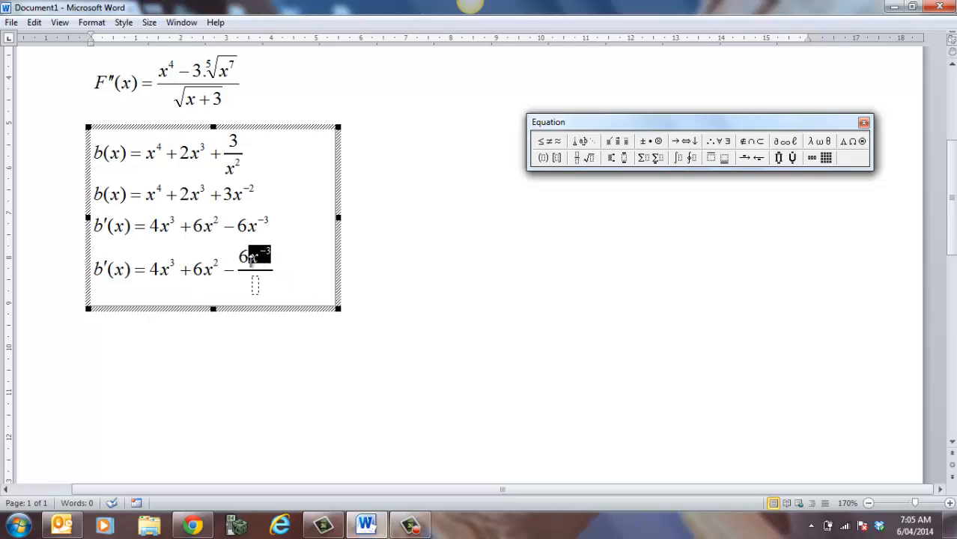
key("ctrl+x")
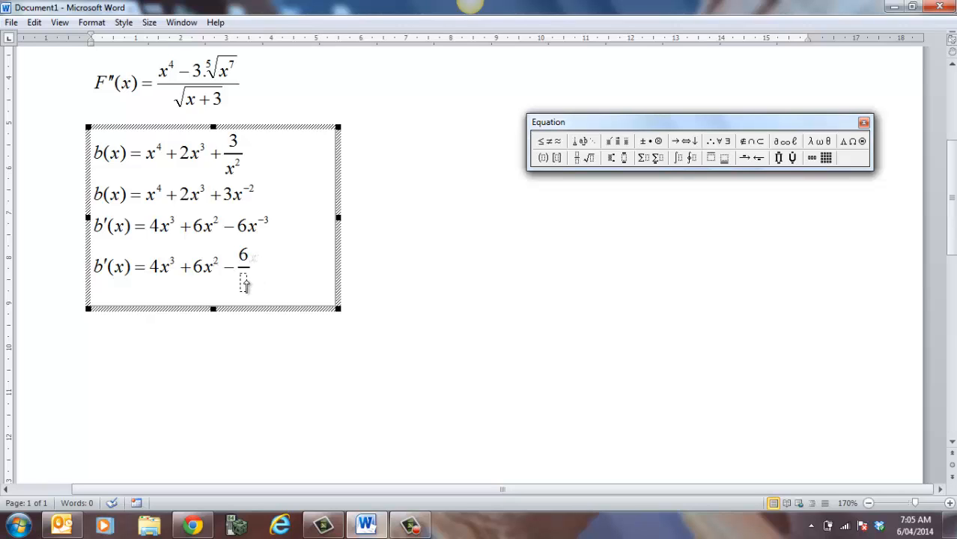
left_click(243, 281)
key("ctrl+v")
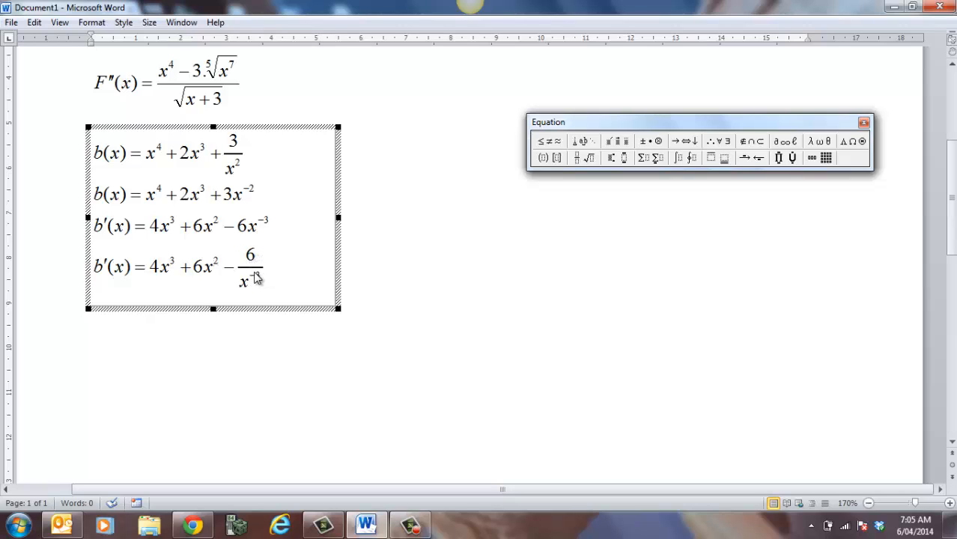
key("BackSpace")
left_click(491, 275)
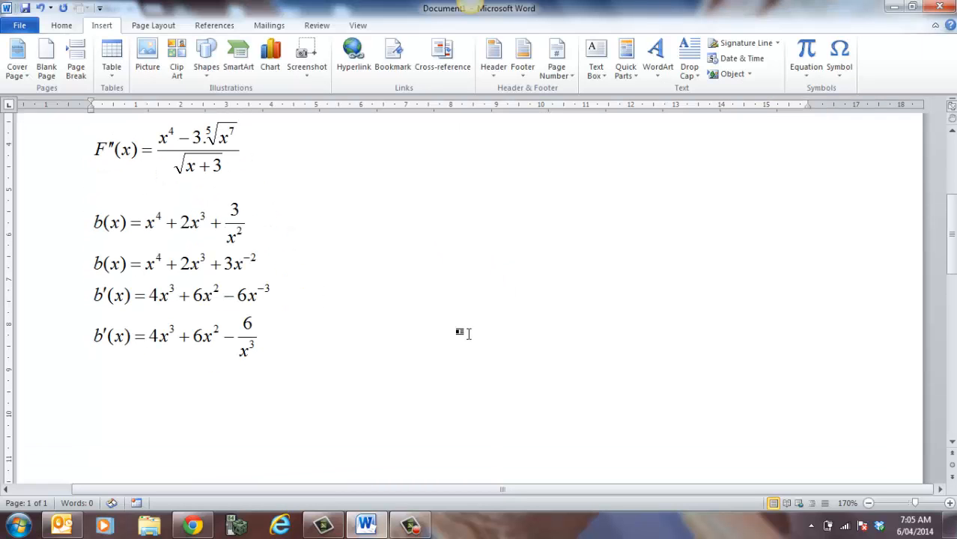
Step: Copy the four-line b(x) equation object and paste a duplicate below it in the document
left_click(193, 297)
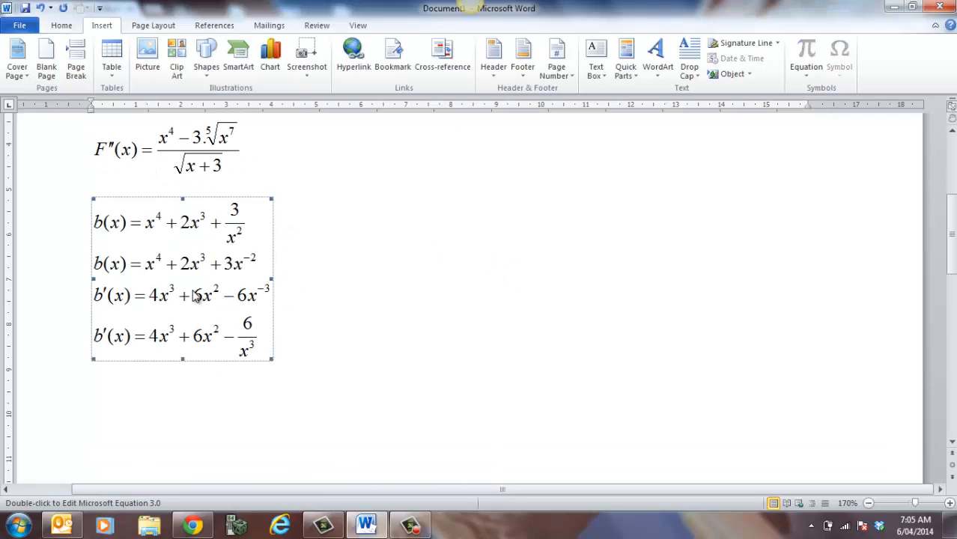
right_click(193, 297)
left_click(135, 314)
left_click(186, 403)
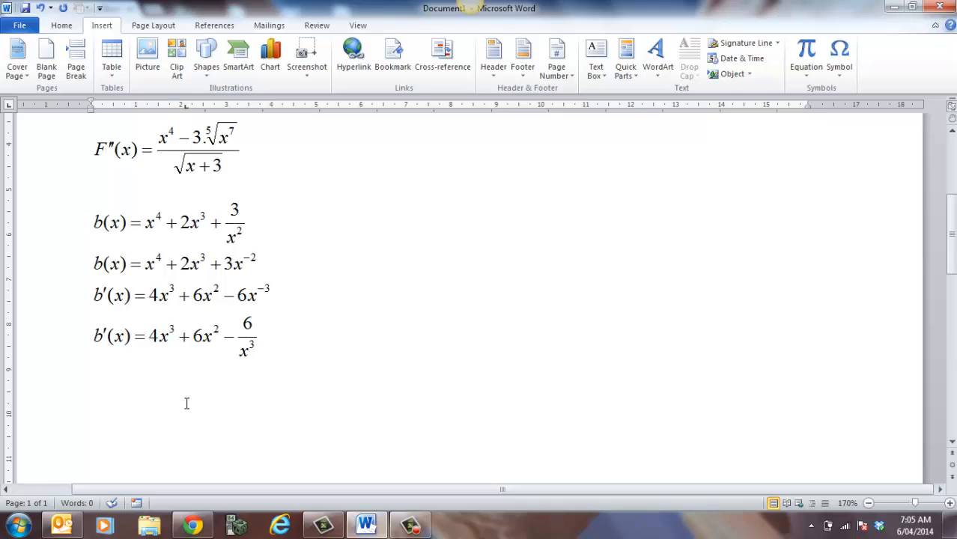
key("ctrl+v")
Step: Change the first term of the duplicated equation's first line to 4x³ and finish editing the equation
scroll(269, 312, "down", 4)
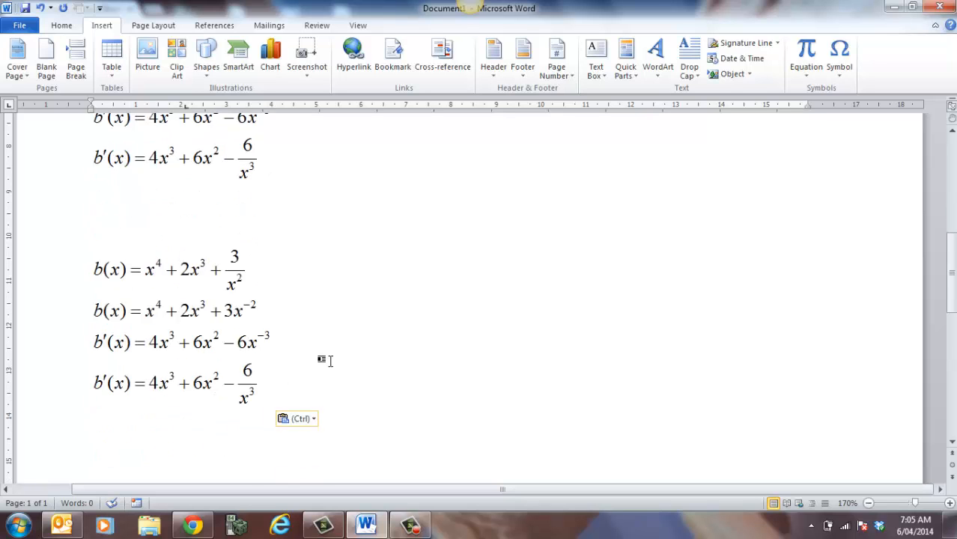
double_click(268, 308)
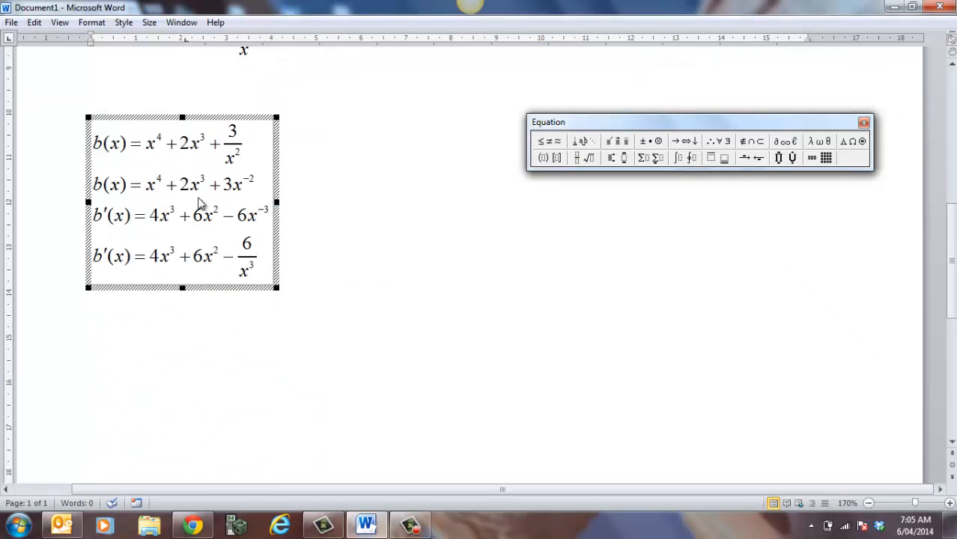
left_click_drag(147, 143, 150, 141)
left_click(148, 144)
type("4")
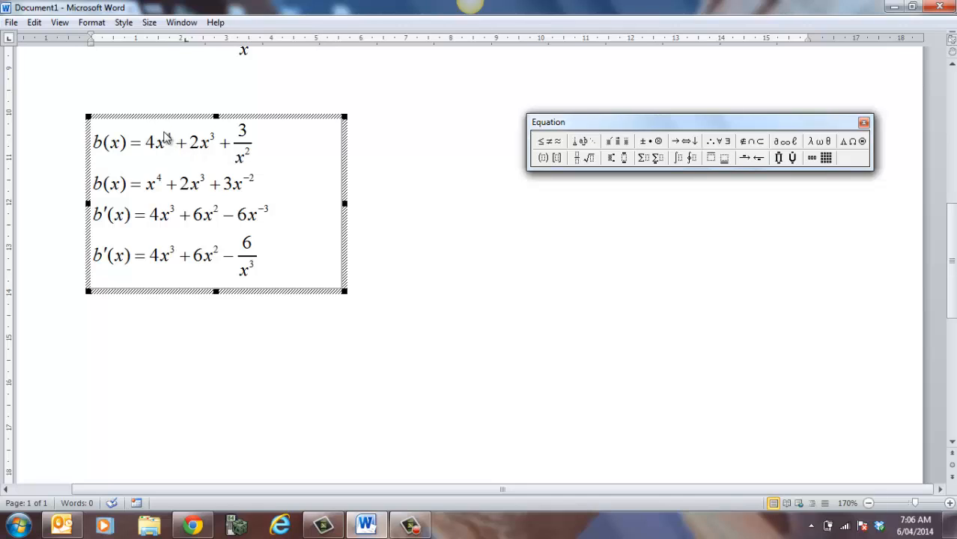
left_click(177, 145)
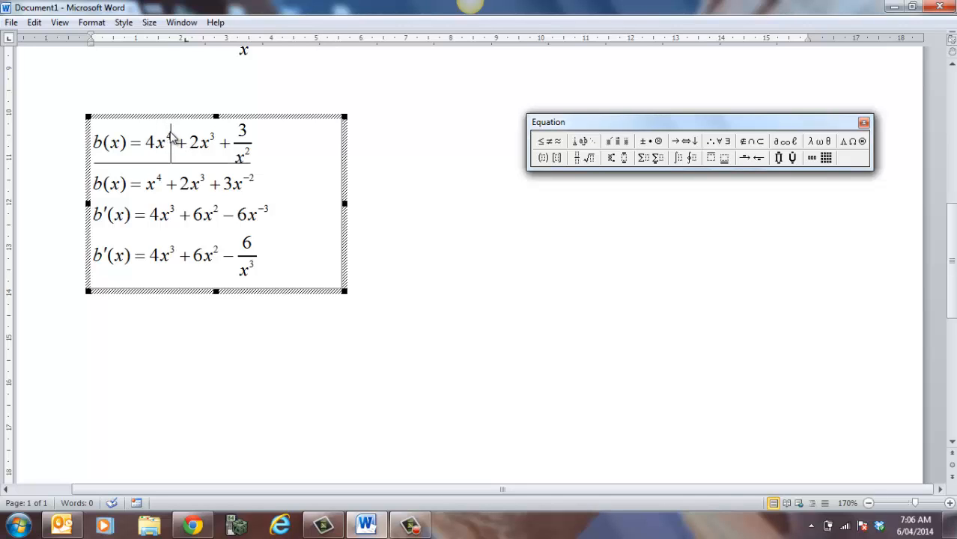
key("BackSpace")
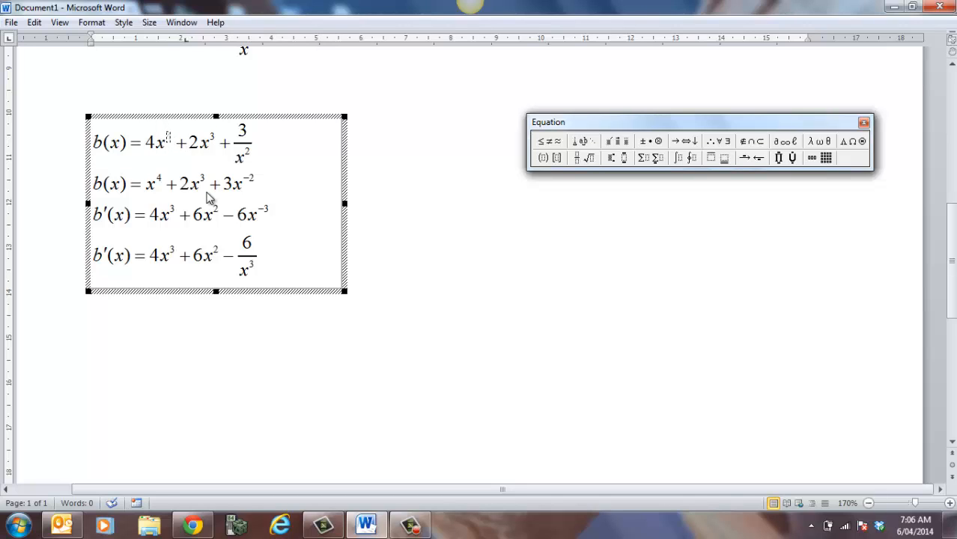
type("3")
left_click(349, 194)
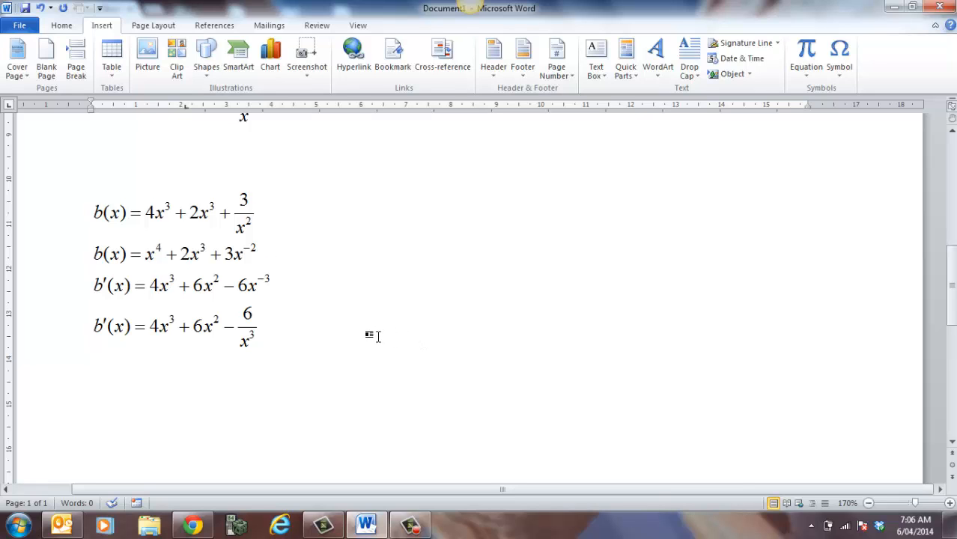
scroll(377, 336, "up", 10)
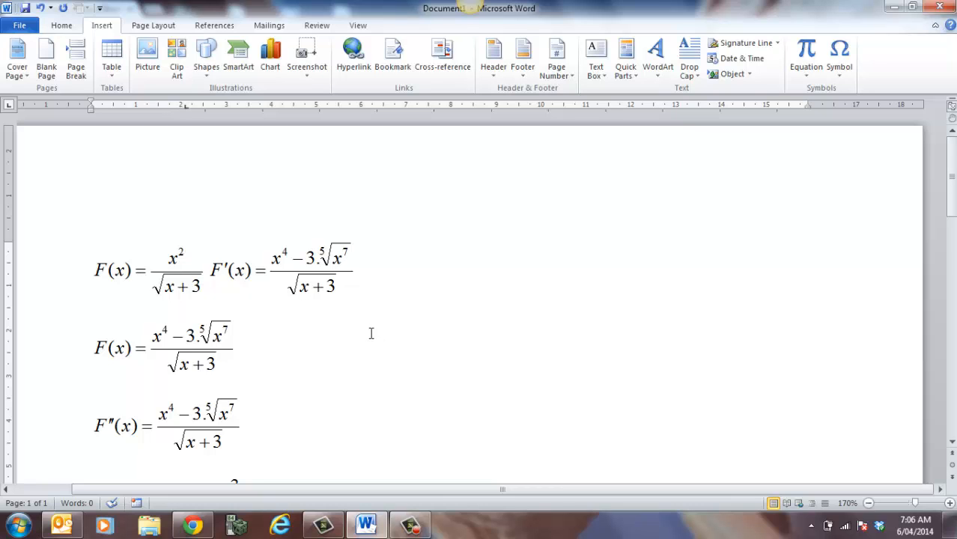
scroll(370, 333, "down", 10)
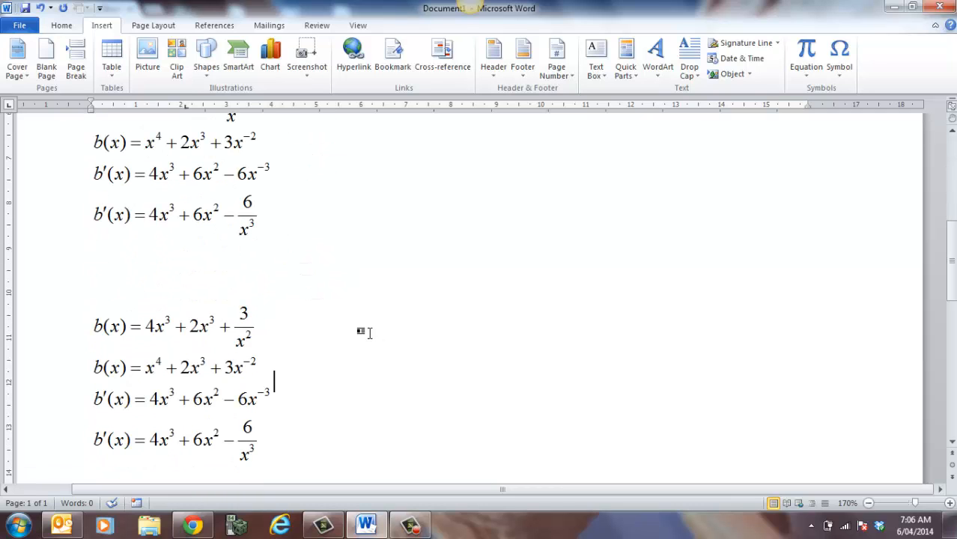
scroll(369, 333, "down", 4)
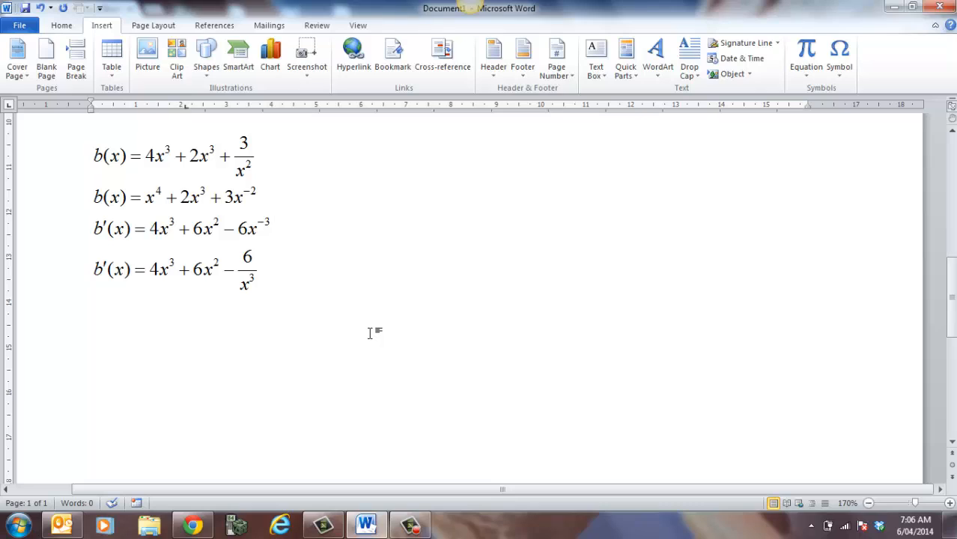